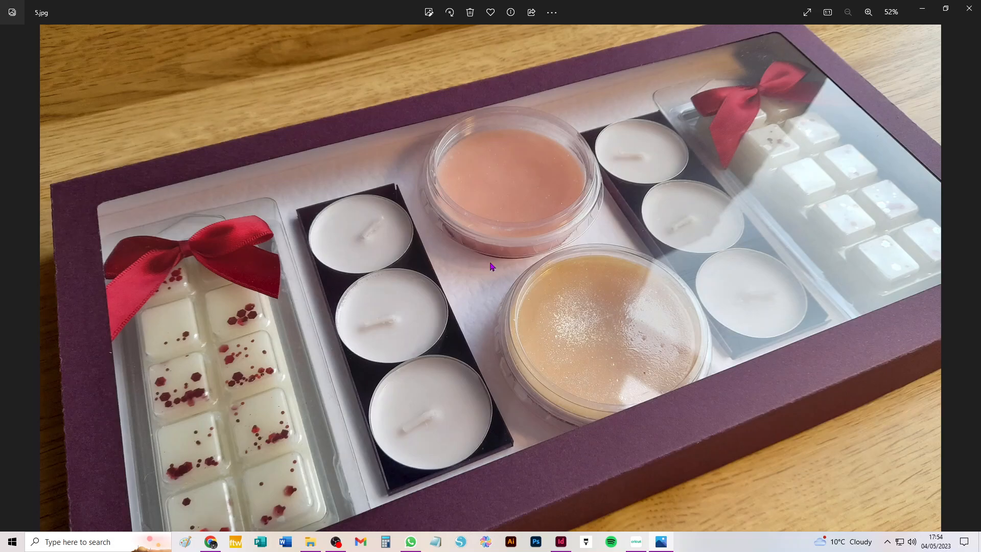
Close the 5.jpg gift box photo and bring the blank Cricut Design Space canvas forward
click(969, 9)
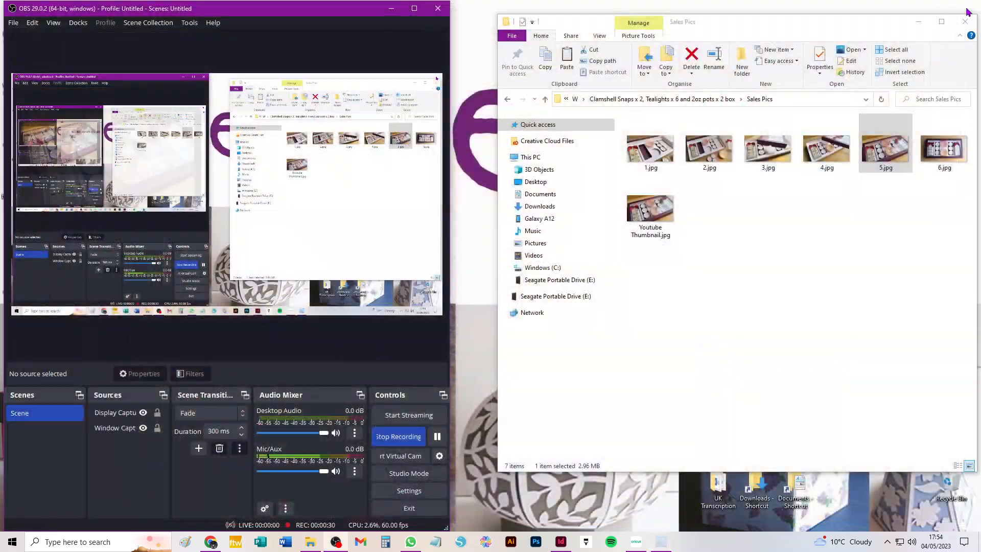
click(636, 546)
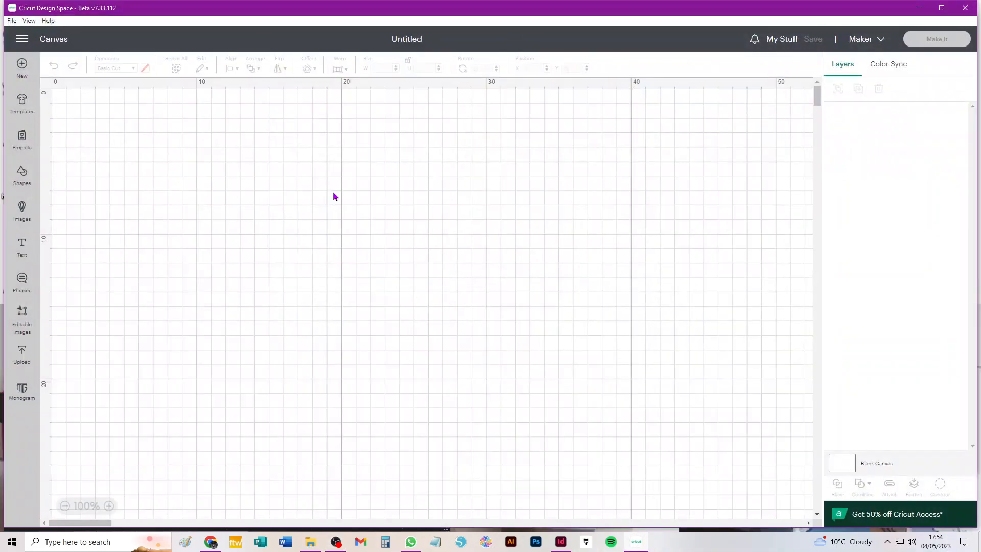
Add the uploaded Clamshells_x_2_tealight template from recent uploads to the canvas
click(22, 351)
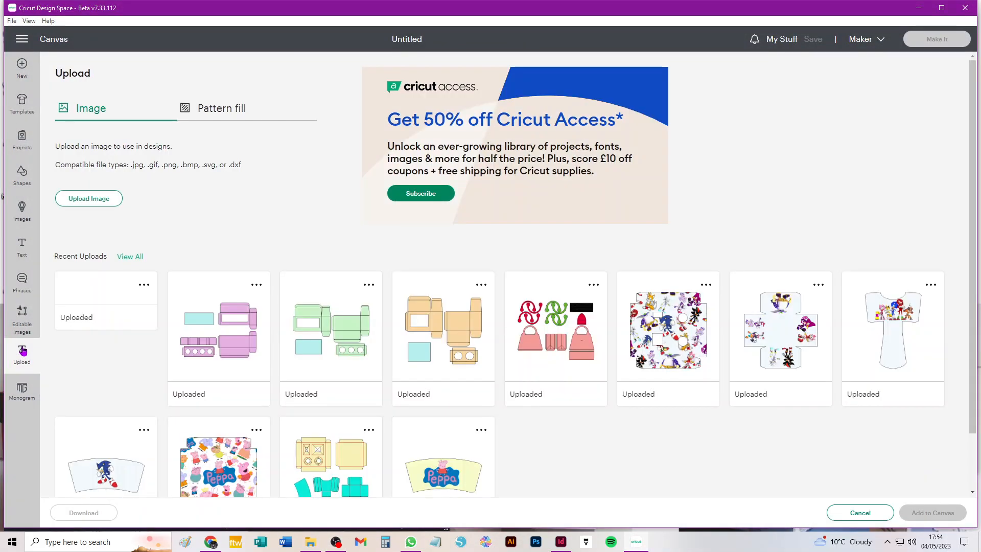
click(97, 342)
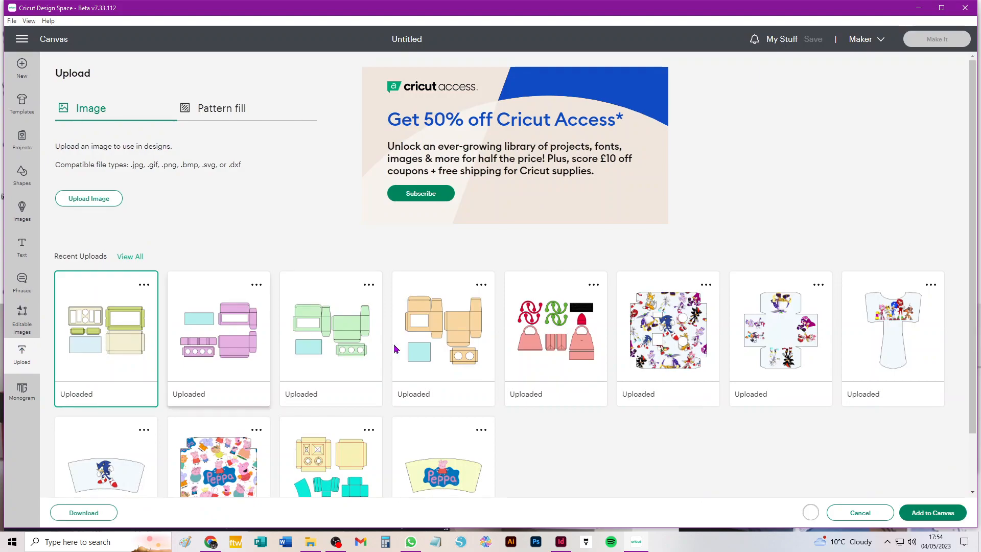
click(925, 513)
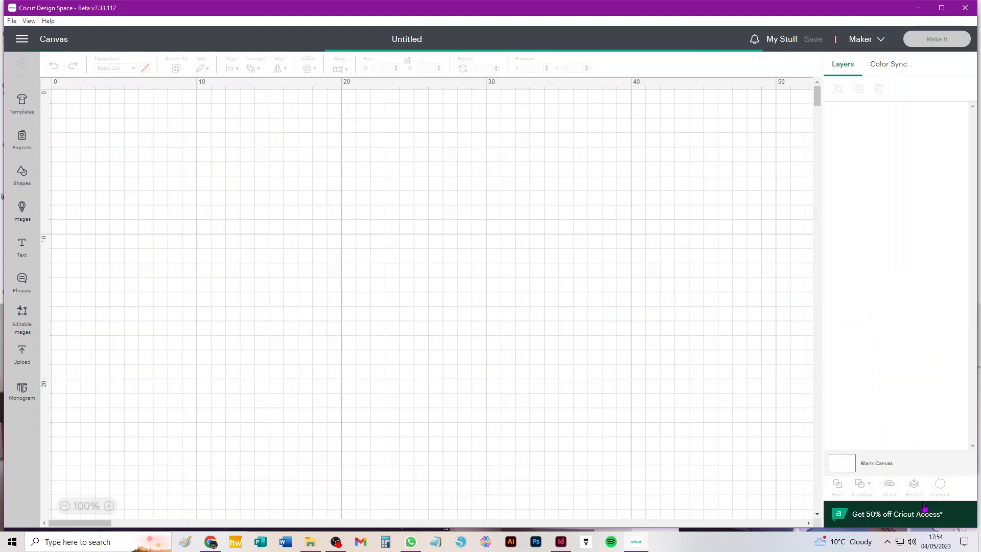
scroll(567, 255, down, 2)
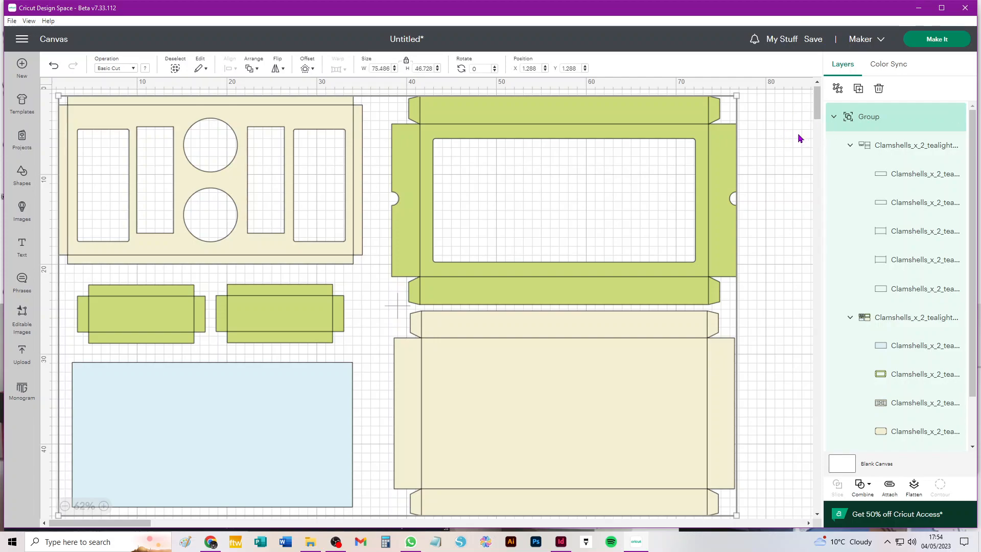
click(770, 114)
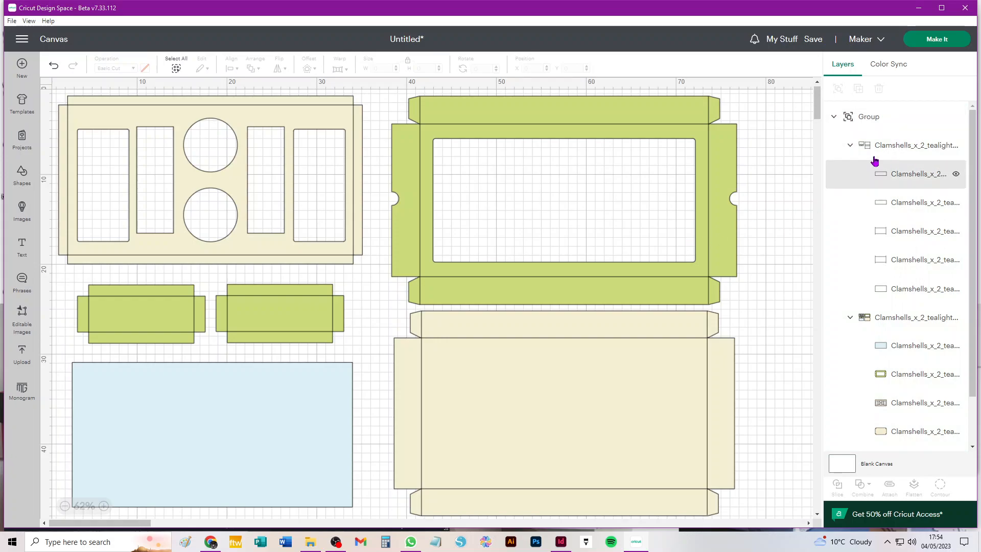
click(921, 148)
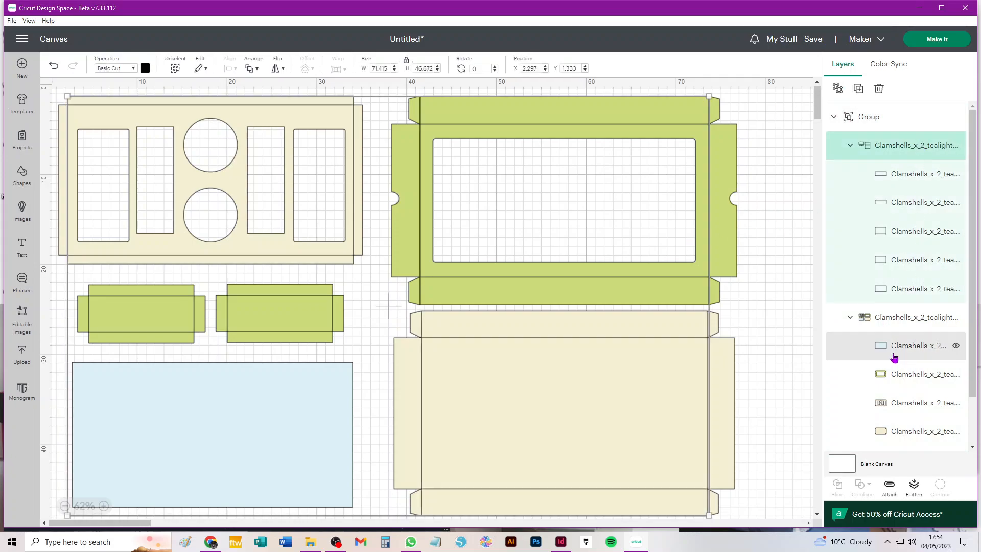
click(833, 117)
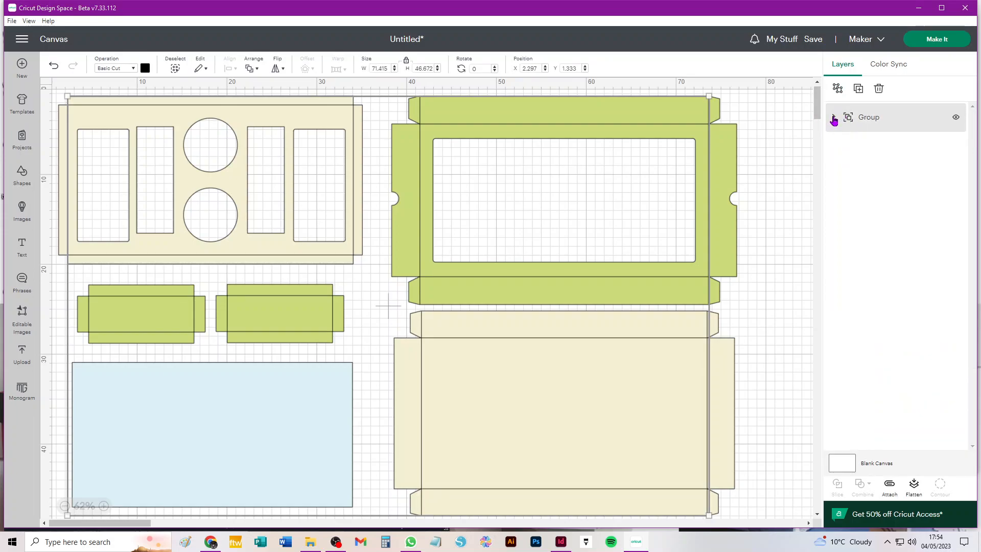
click(832, 118)
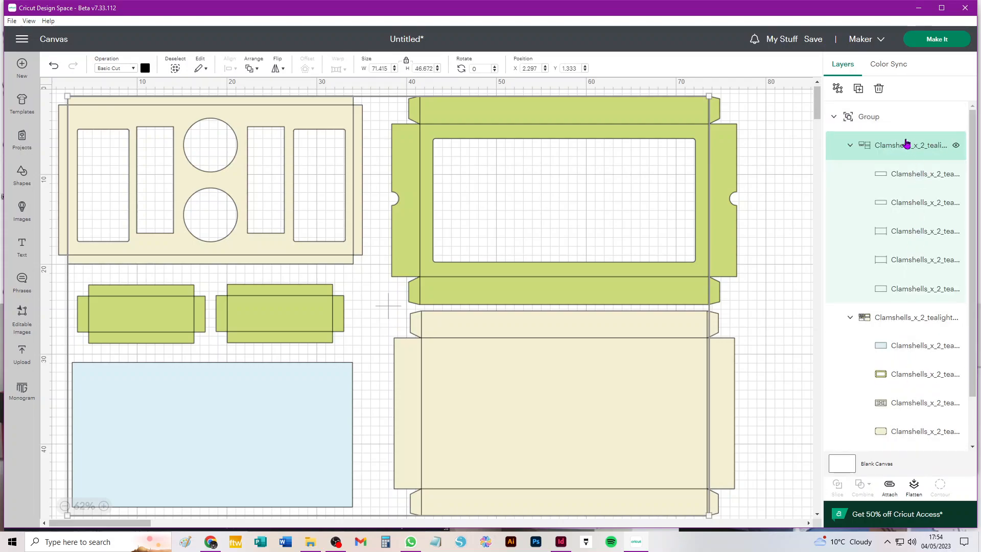
click(849, 146)
click(847, 147)
Change the selected fold-line sub-group's operation from Basic Cut to Score
click(111, 69)
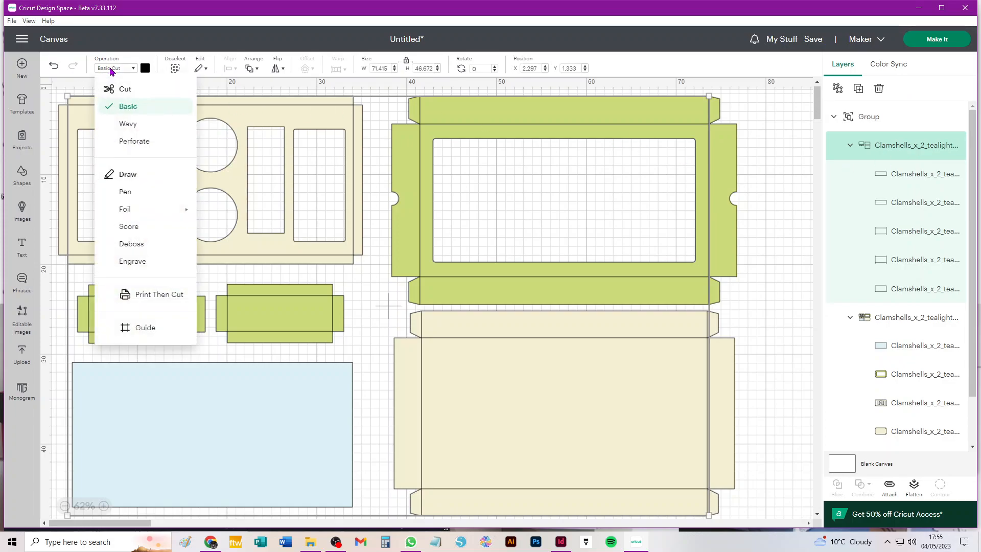
click(129, 226)
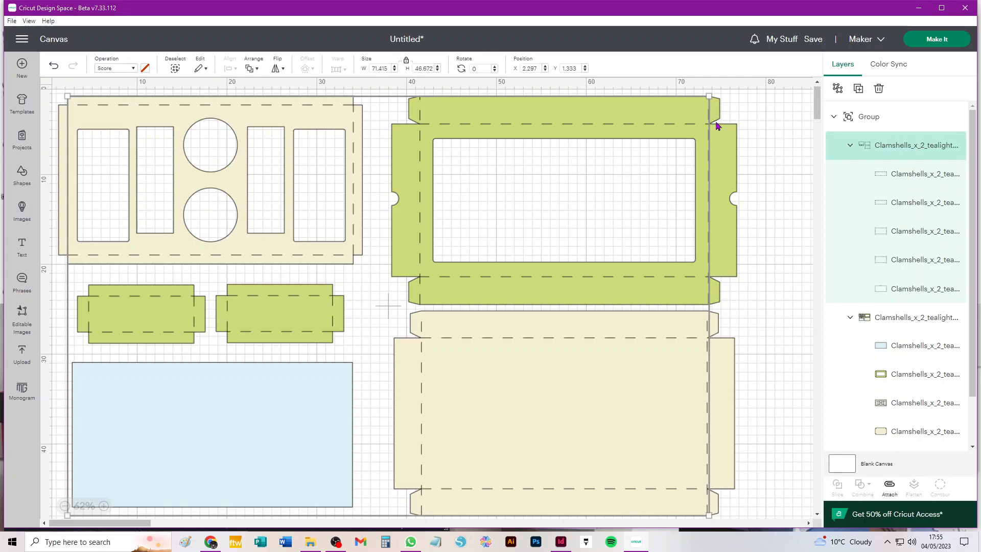
Ungroup the score lines and the Clamshells pieces group
click(837, 89)
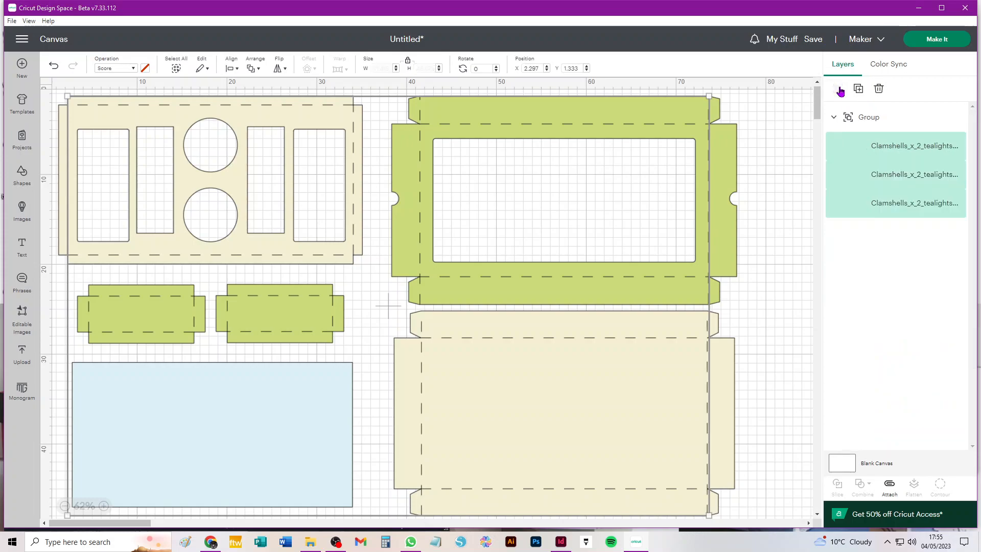
click(775, 121)
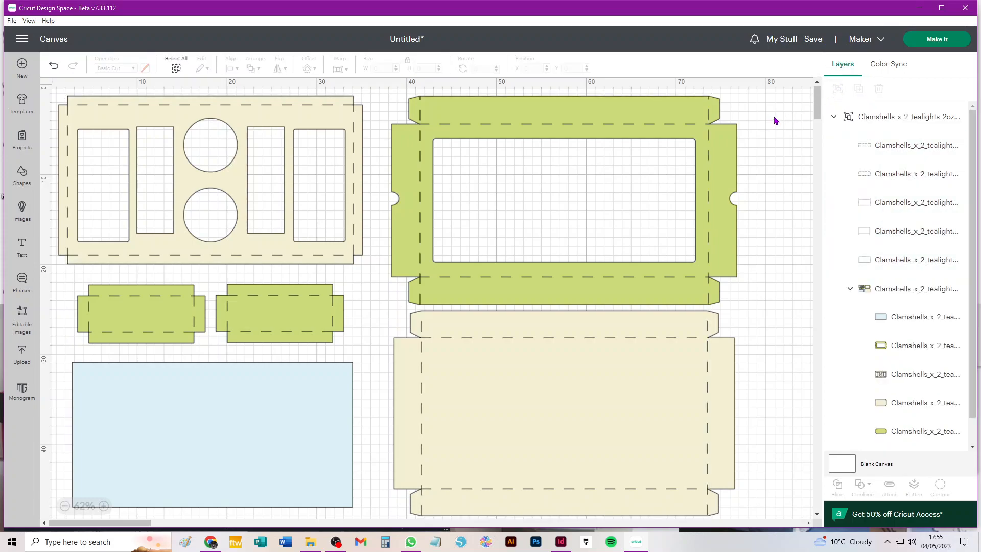
click(894, 289)
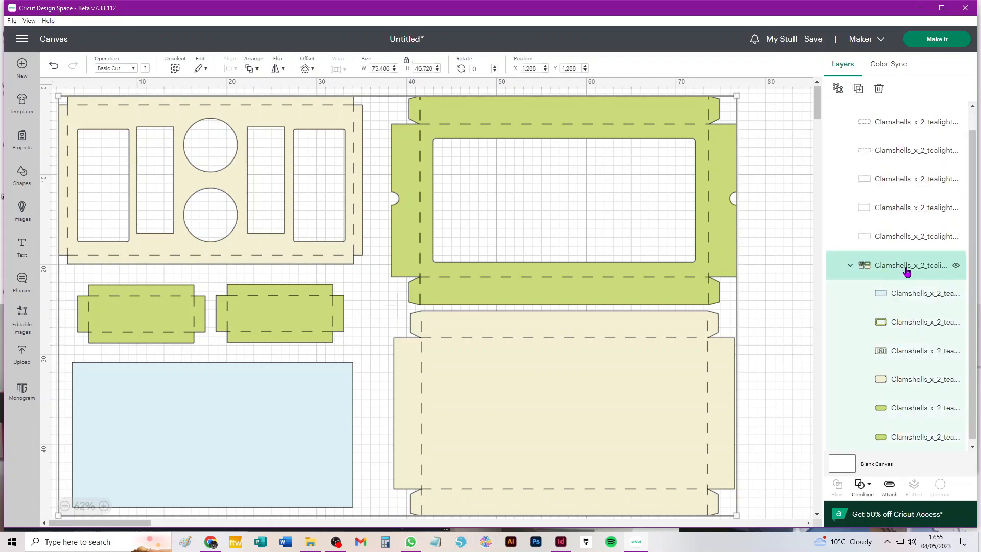
click(838, 89)
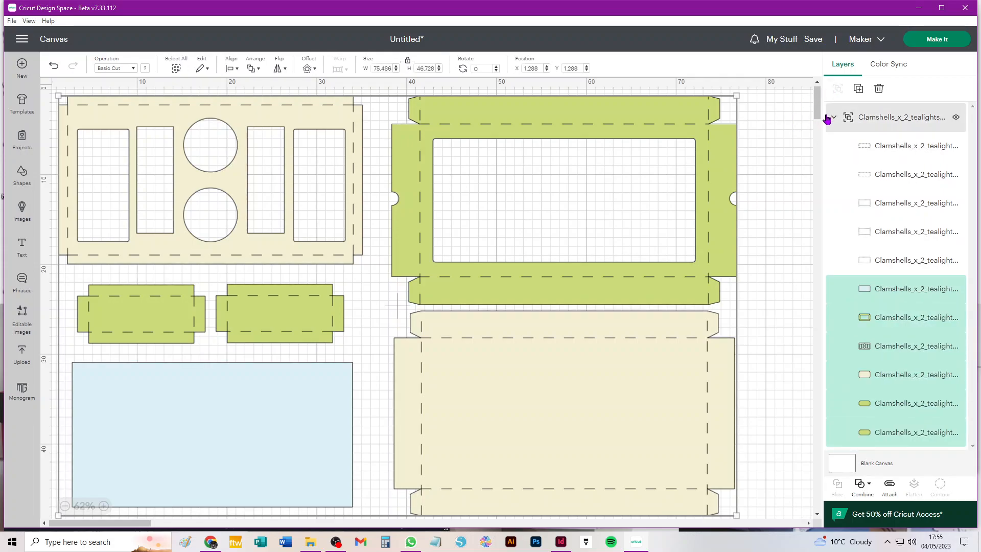
Marquee-select the box pieces and ungroup the remaining outer group
click(904, 118)
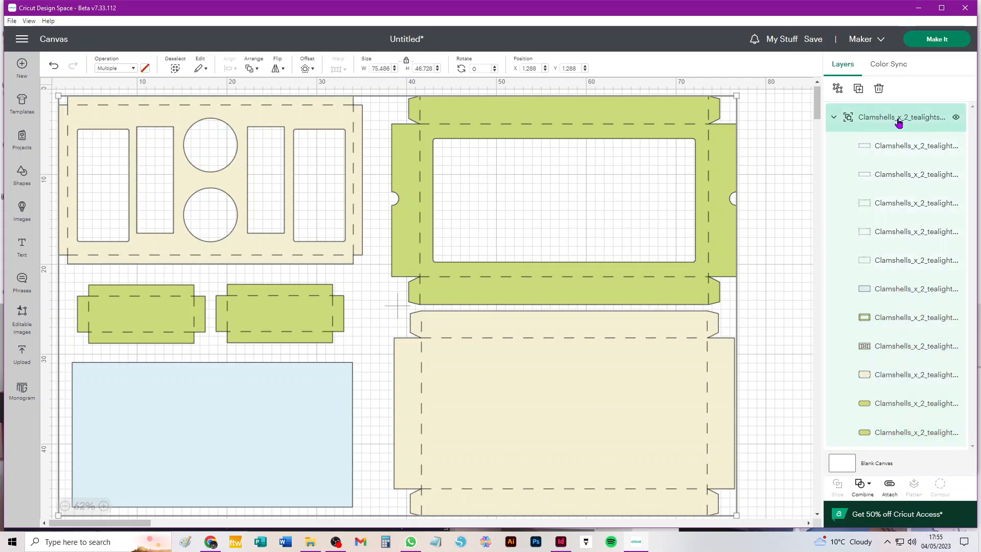
click(835, 119)
click(835, 120)
click(785, 124)
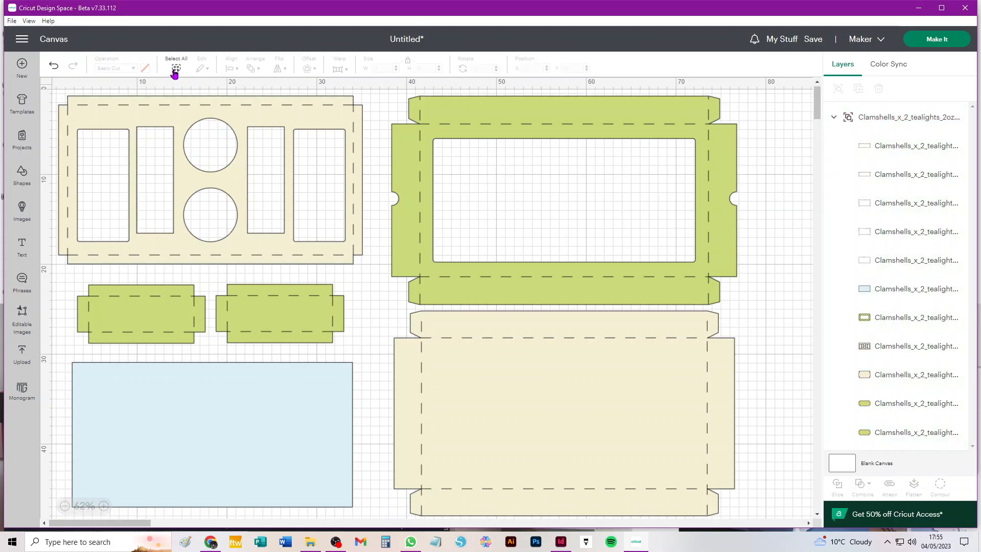
click(176, 69)
click(775, 117)
drag(777, 103, 60, 512)
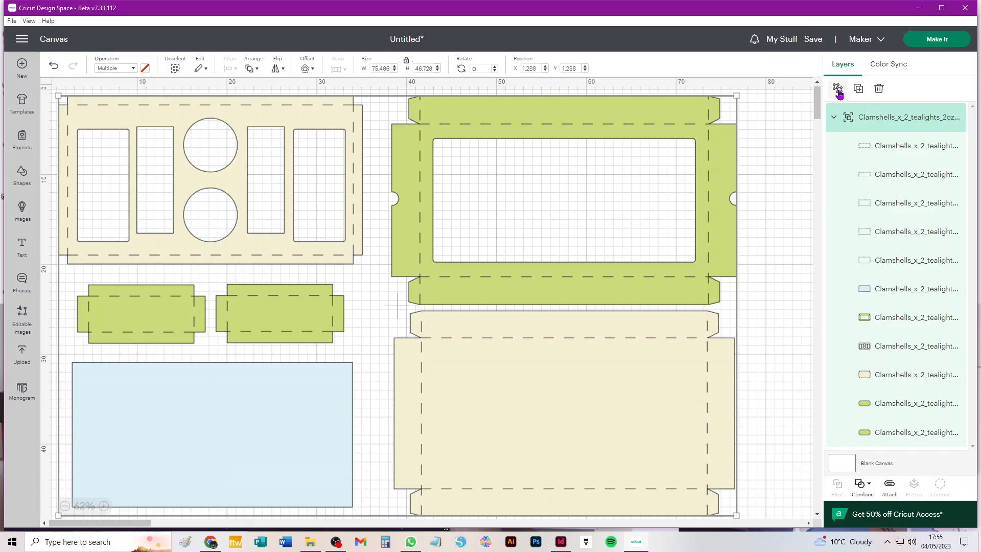
click(838, 90)
click(783, 107)
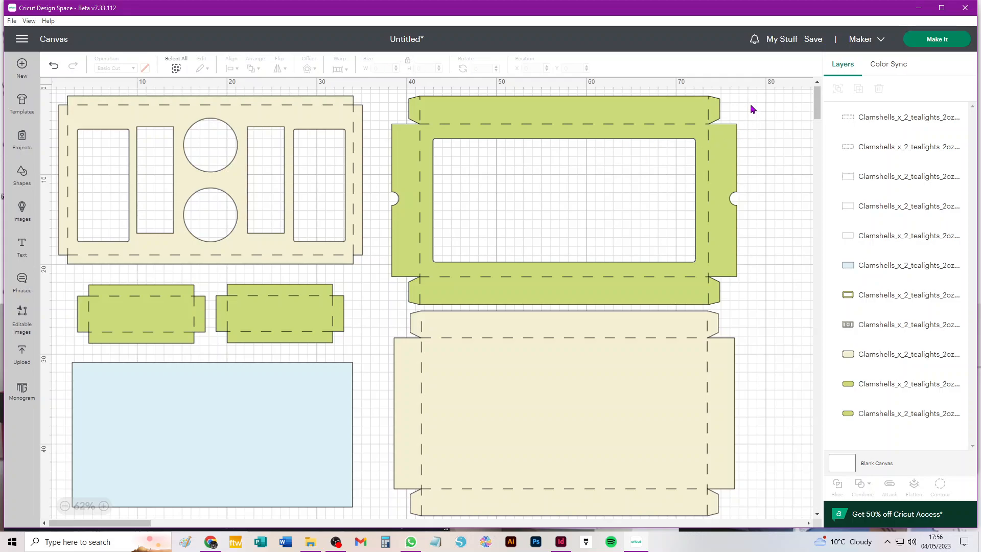
Undo the oversized attach of all pieces with Detach, then select the upper-right clamshell's layers
key(ctrl+a)
click(889, 486)
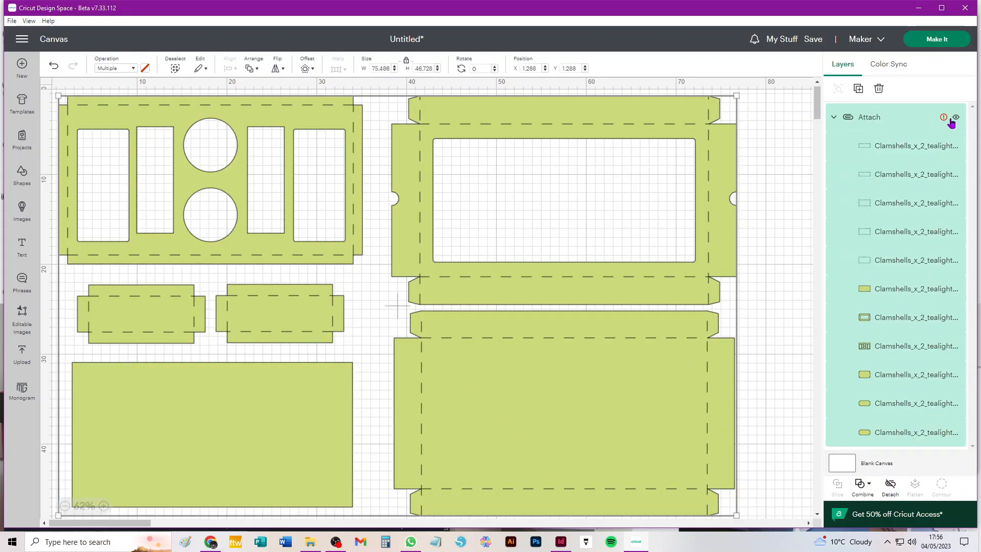
mouse_move(943, 120)
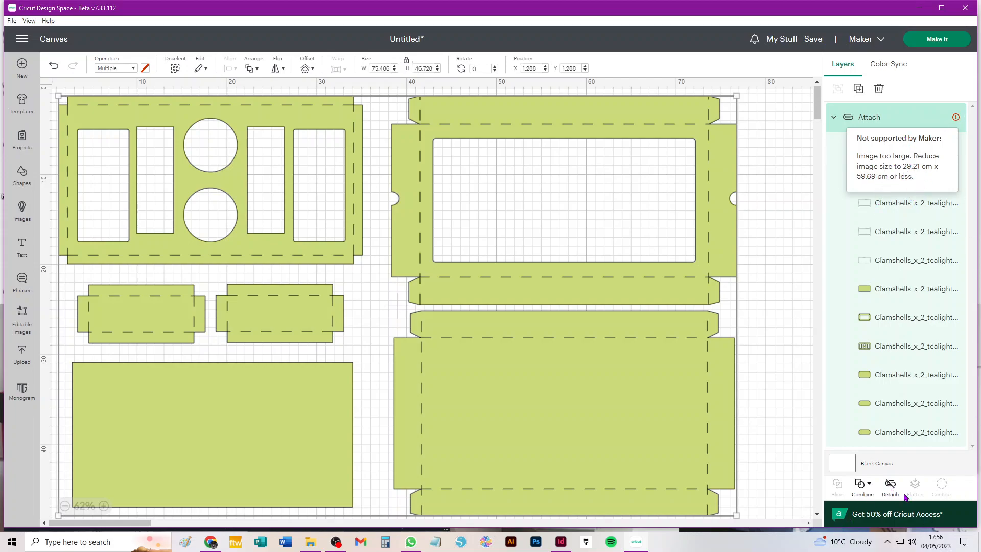
click(889, 486)
click(763, 114)
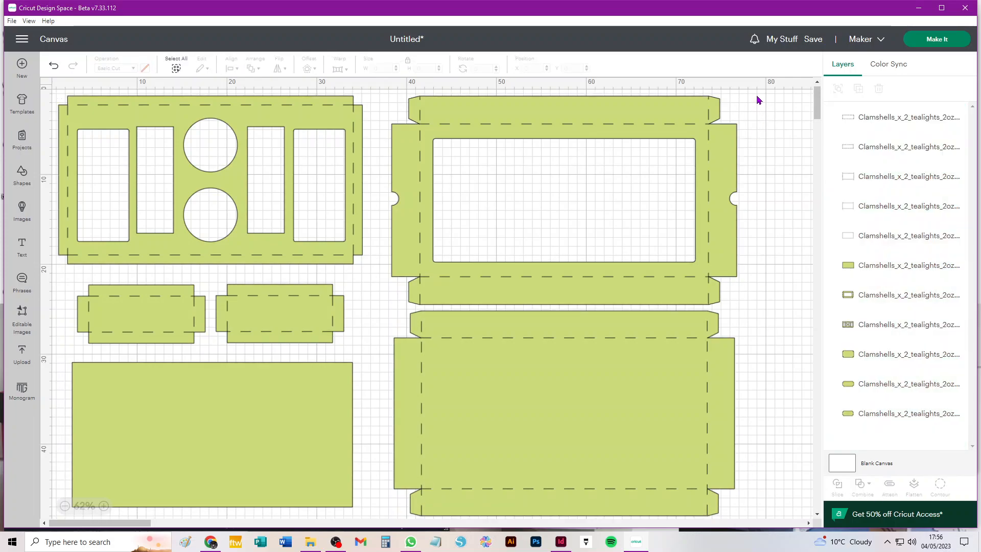
drag(759, 104, 410, 300)
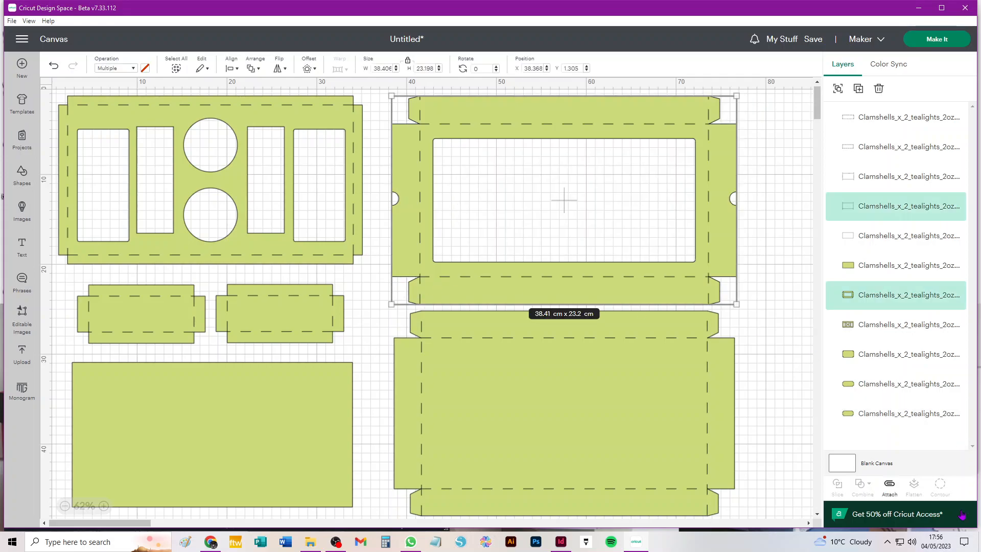
Attach the upper-right clamshell and the top-left piece each to their score lines
click(890, 486)
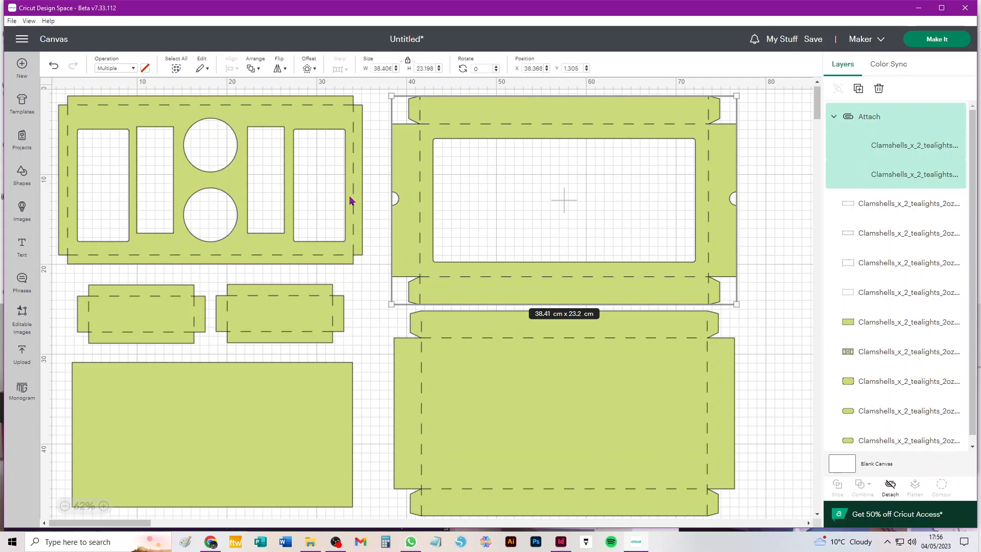
drag(376, 100, 48, 266)
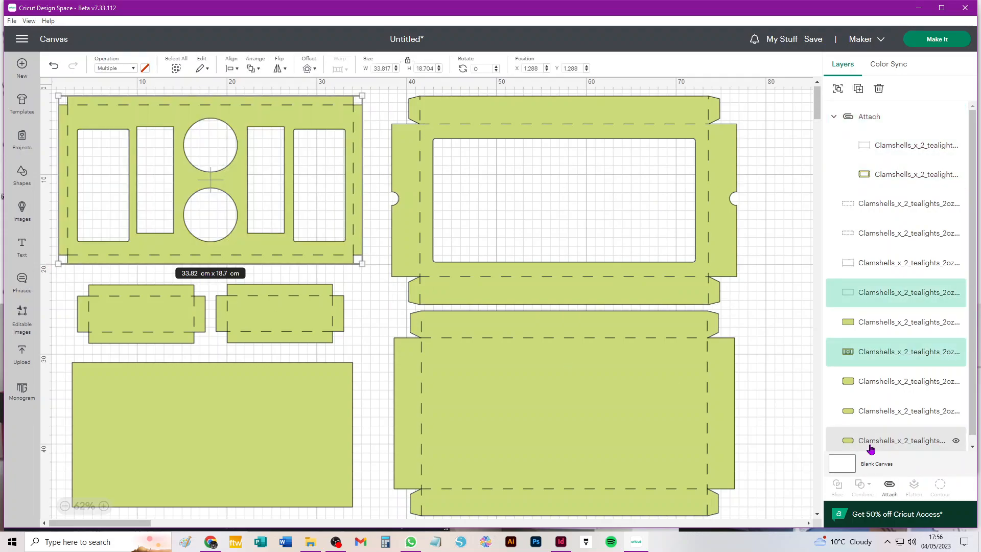
click(890, 487)
Nudge the upper-right clamshell, top-left piece and bottom-left rectangle slightly into position
drag(552, 118, 567, 114)
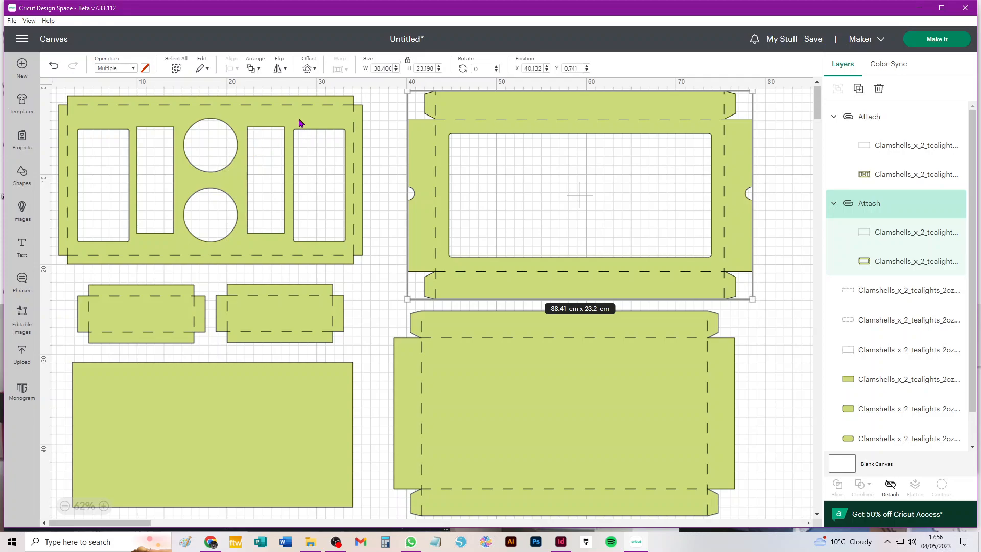
drag(300, 123, 307, 122)
drag(255, 443, 259, 444)
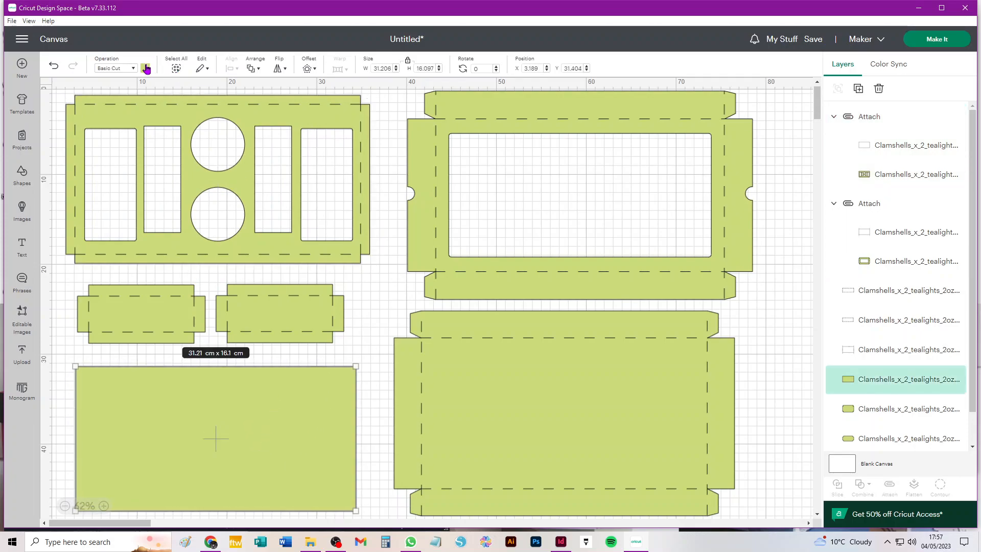
Make the bottom-left rectangle light blue and nudge the top-left piece right
click(146, 68)
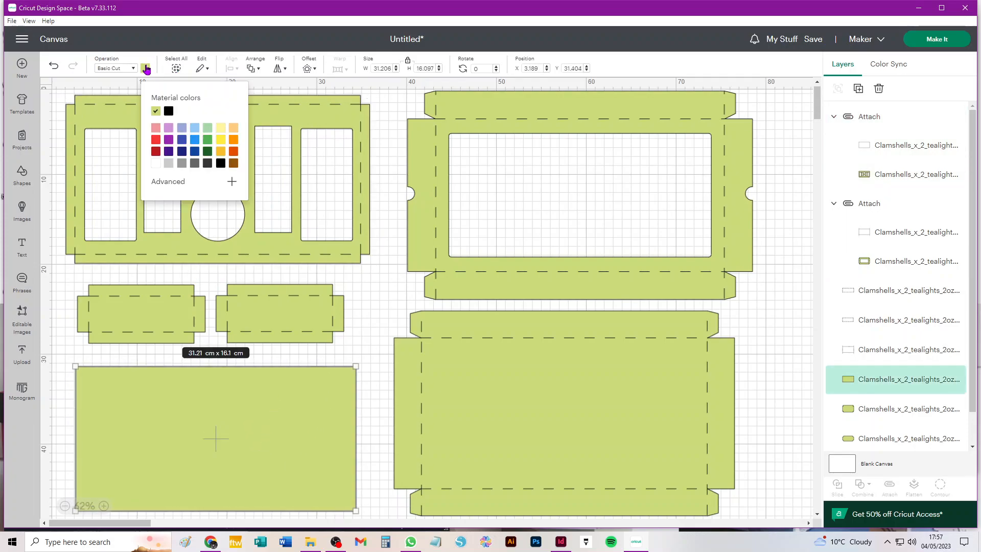
click(194, 128)
drag(358, 125, 361, 123)
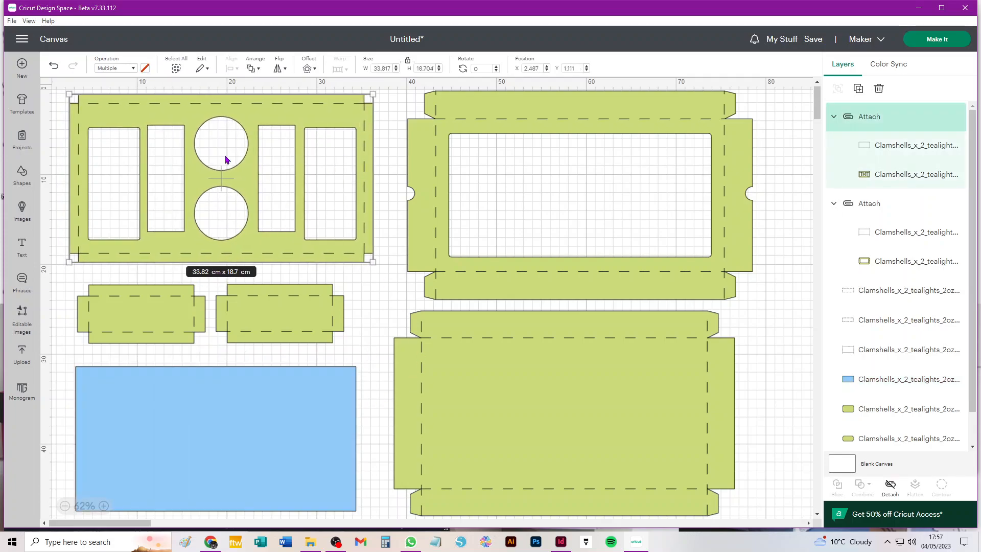
Attach the right and left small pieces each to their score lines
drag(372, 278, 244, 349)
click(890, 486)
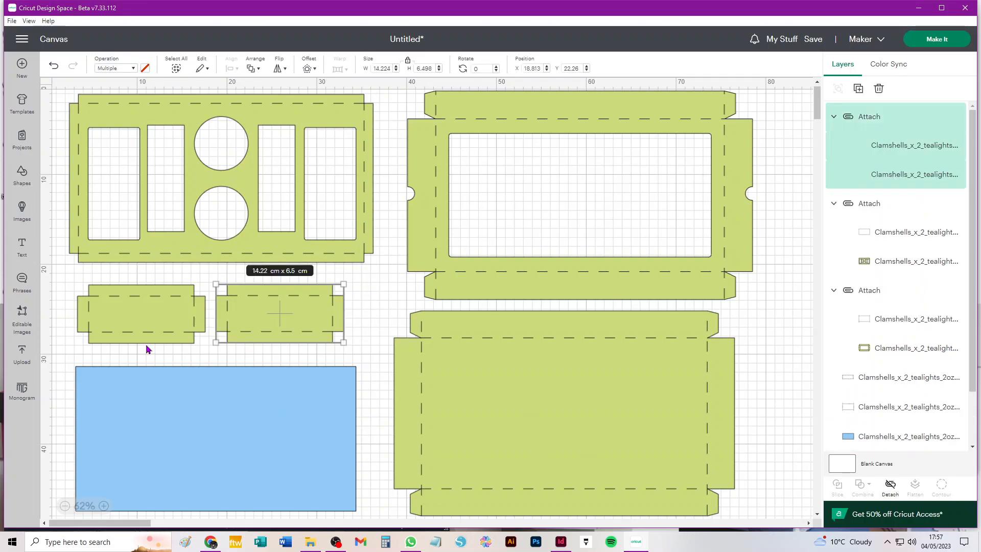
drag(67, 275, 173, 347)
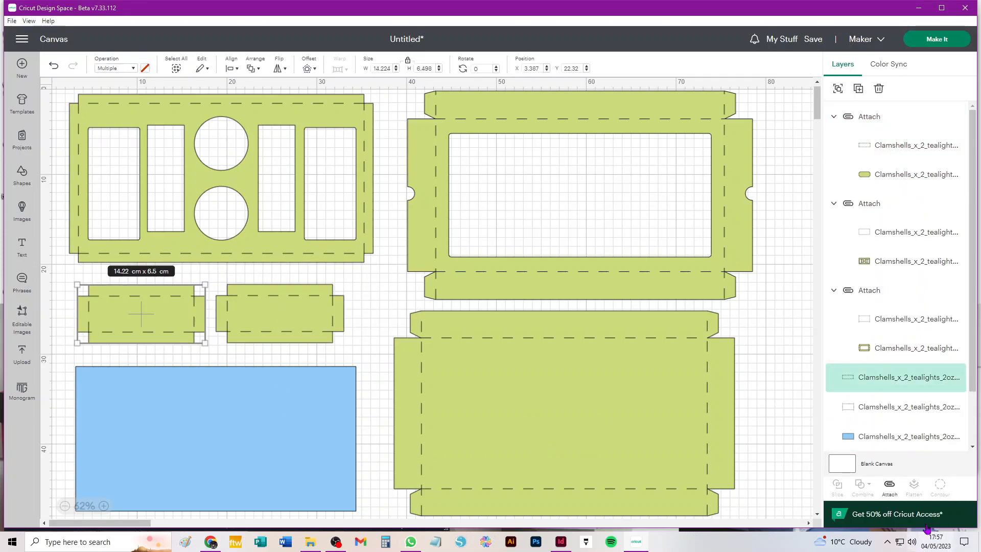
click(890, 486)
Attach the large lower clamshell to its score lines and reposition the blue rectangle slightly
drag(653, 372, 676, 373)
key(ctrl+z)
drag(773, 329, 539, 445)
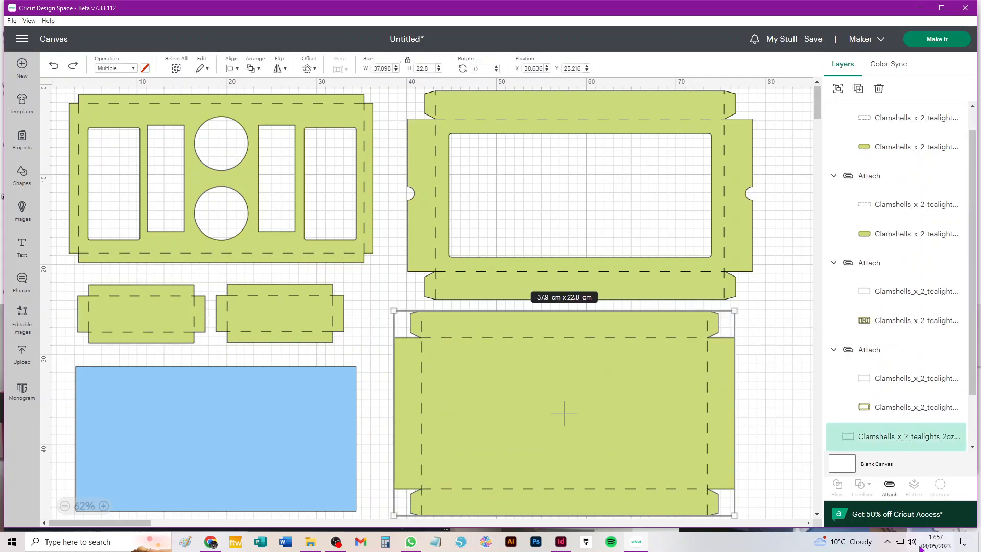
click(890, 487)
mouse_move(243, 431)
mouse_down()
mouse_move(607, 208)
mouse_move(606, 189)
mouse_move(208, 409)
mouse_move(248, 438)
mouse_move(238, 431)
mouse_up()
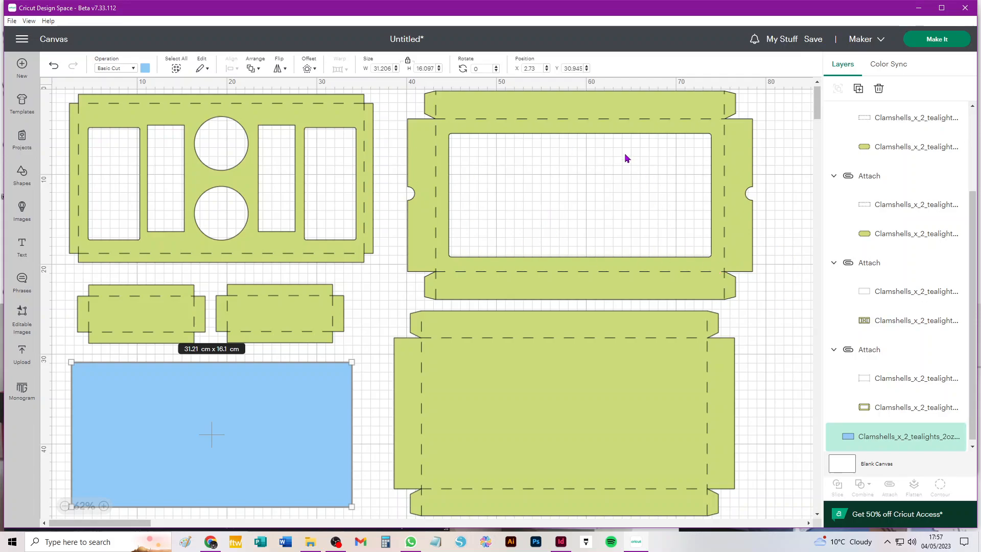
click(620, 114)
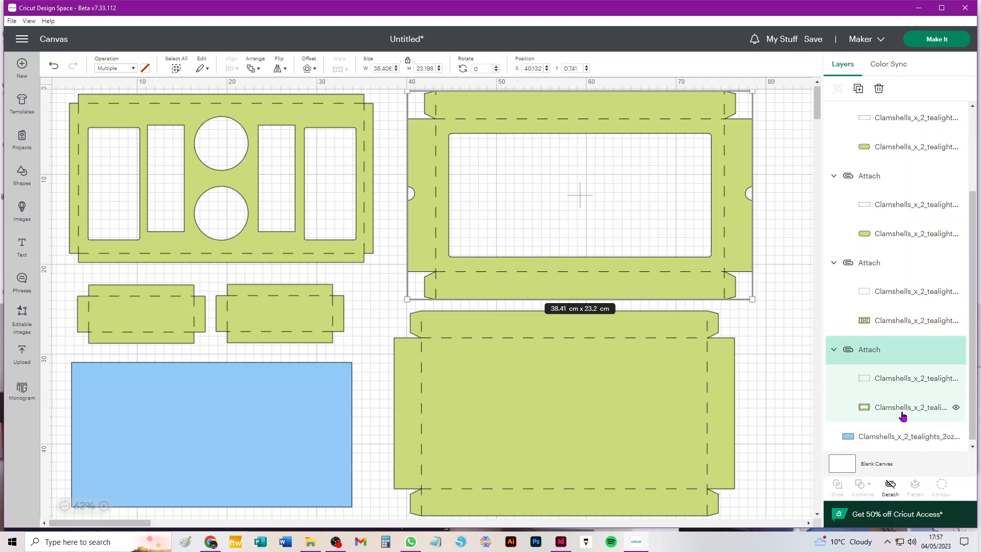
click(902, 415)
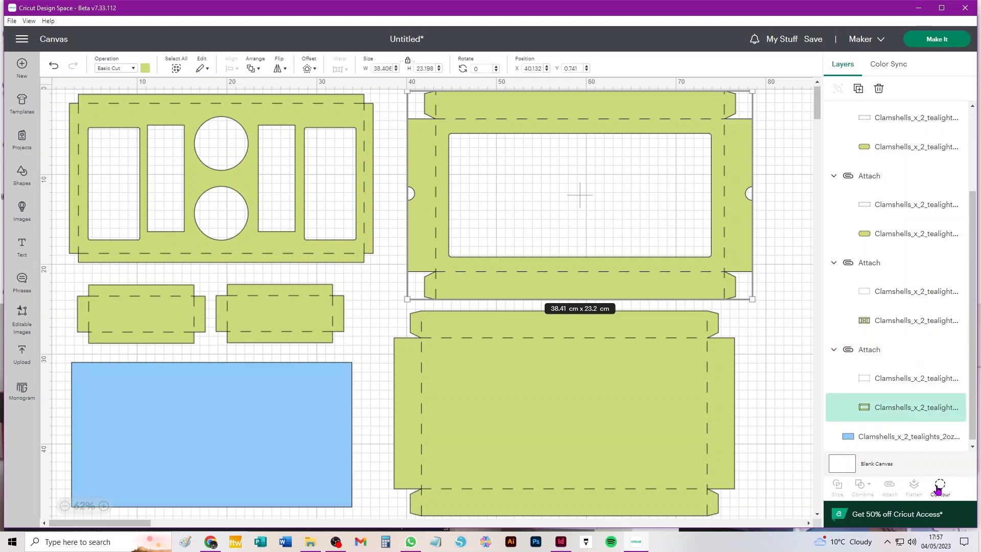
click(940, 485)
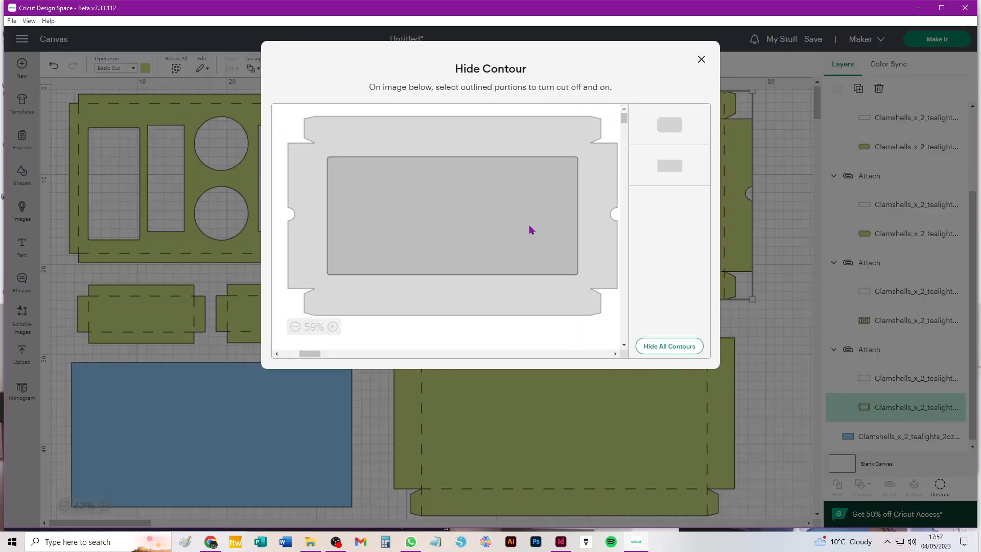
click(531, 231)
click(701, 60)
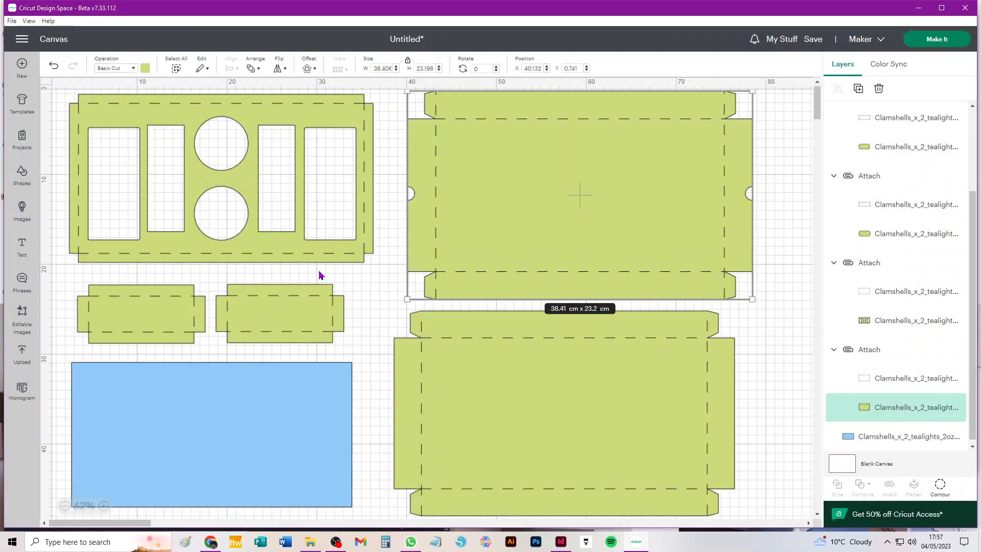
click(243, 469)
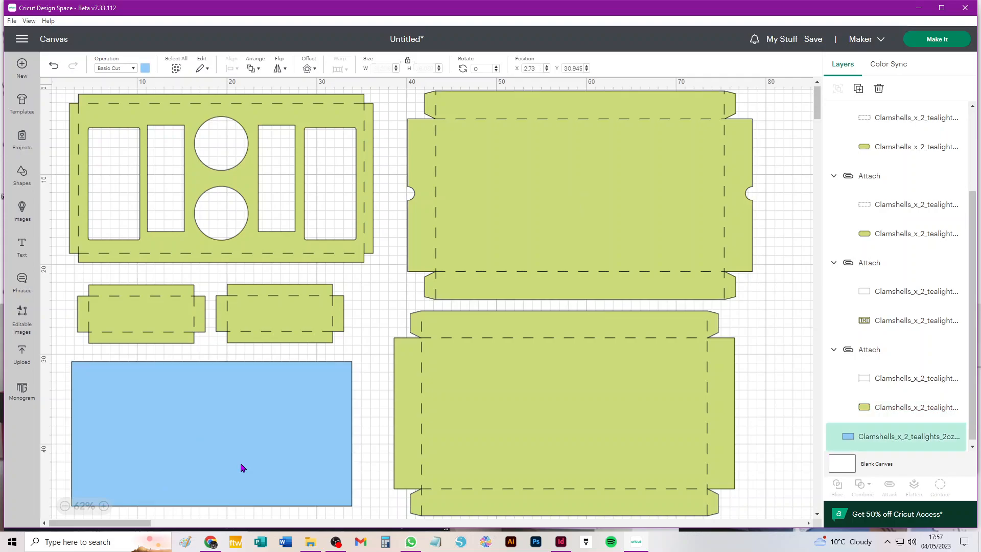
key(Delete)
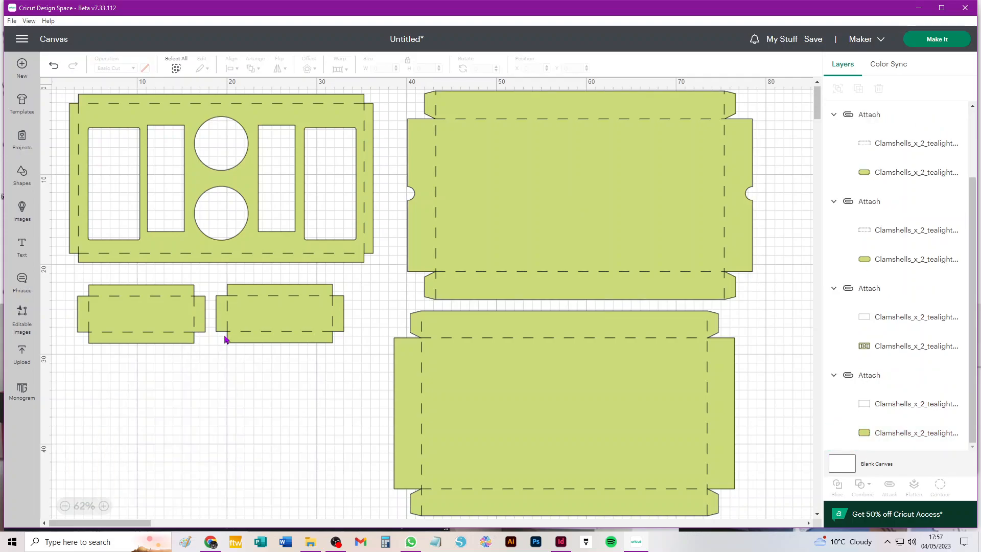
click(53, 66)
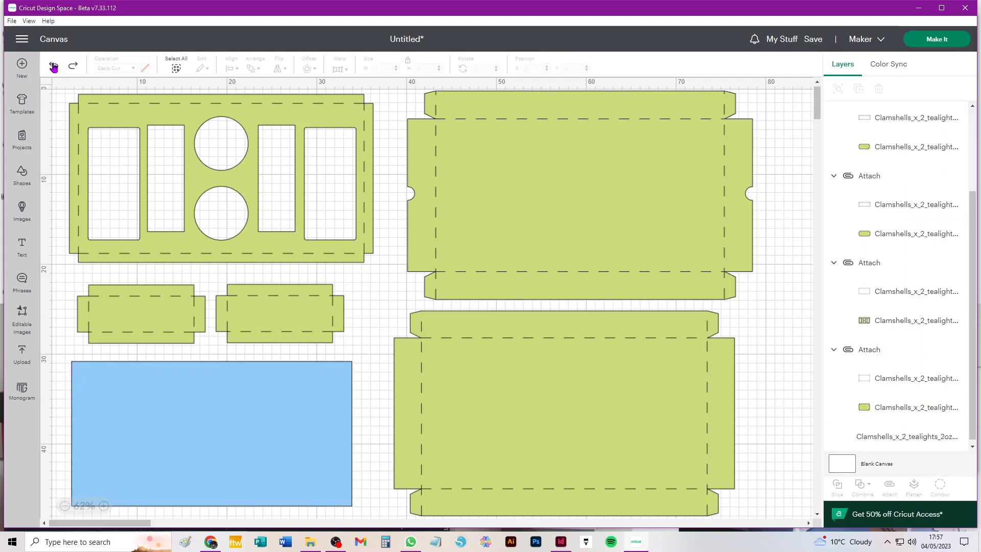
click(53, 66)
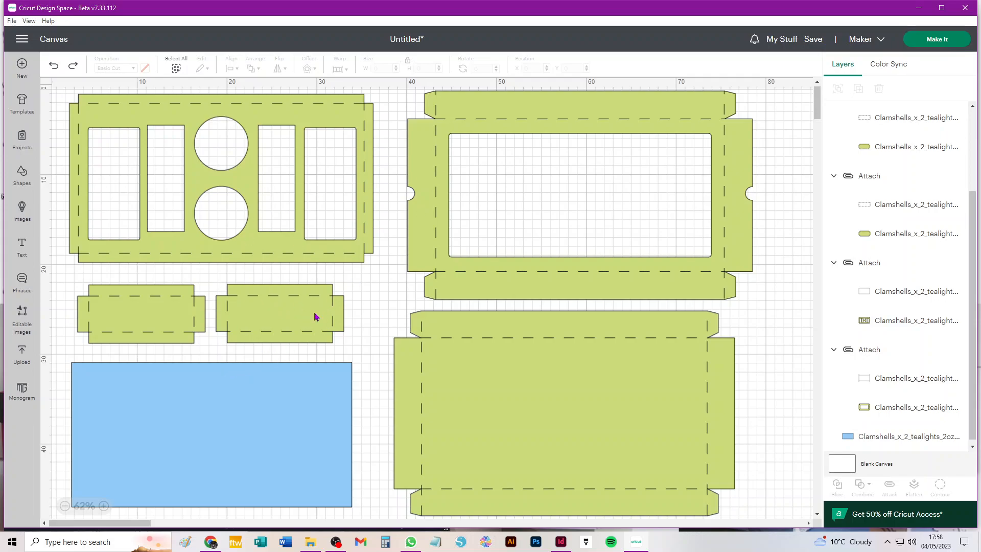
Place both small inserts inside the upper-right clamshell's window and attach all three together
drag(249, 318, 488, 172)
drag(143, 316, 638, 220)
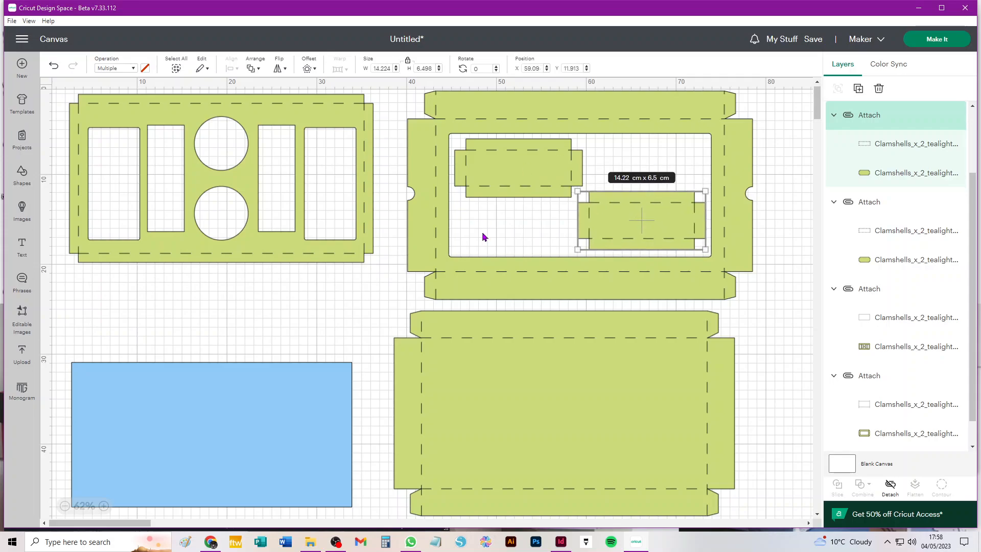
drag(791, 99, 409, 291)
click(889, 486)
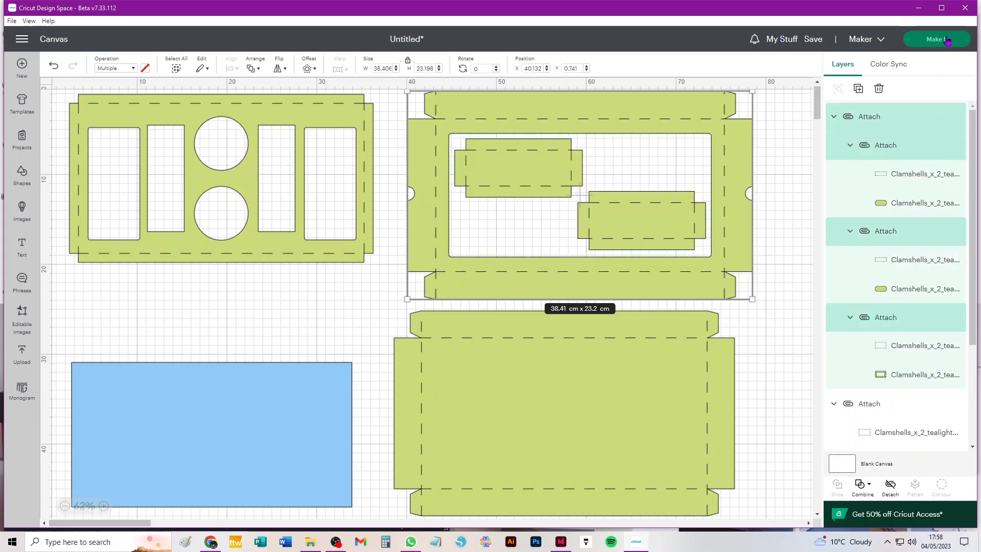
click(499, 405)
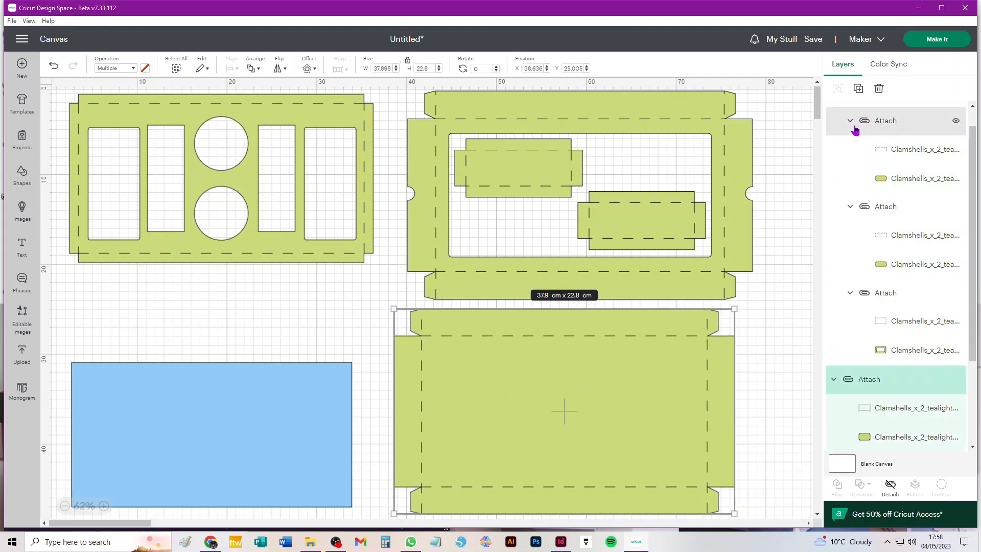
Recolour the large lower box and the top-left holed insert pale yellow, then deselect
click(915, 436)
click(146, 68)
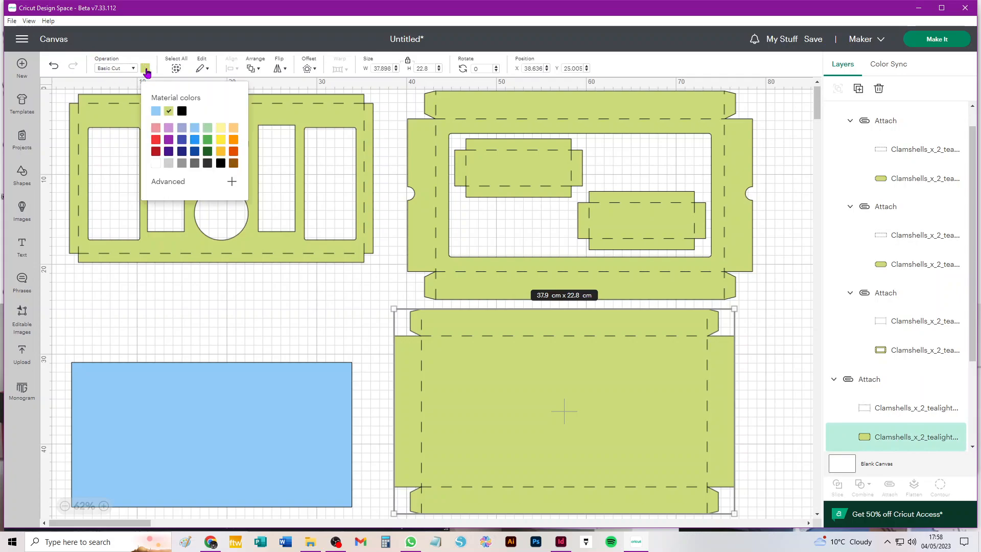
click(221, 127)
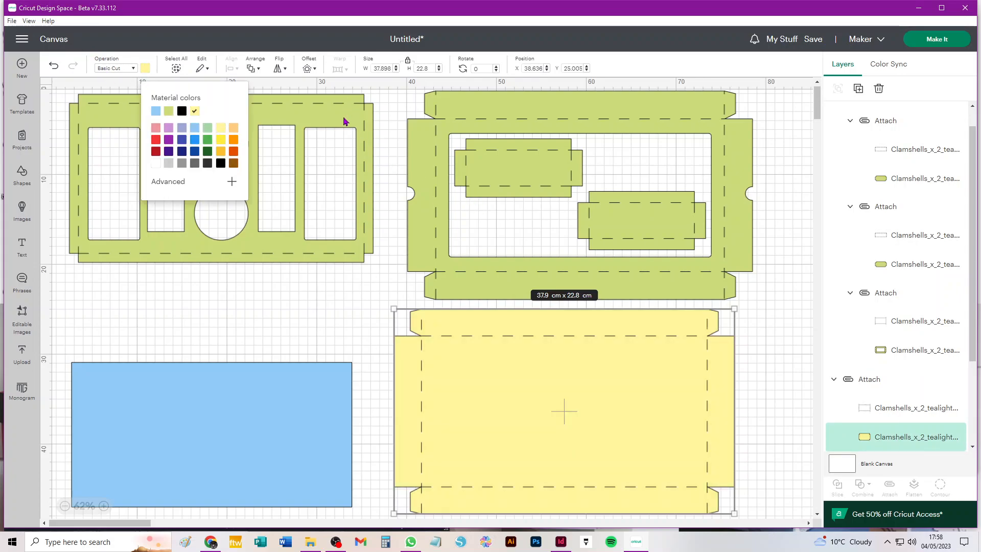
click(345, 120)
click(902, 436)
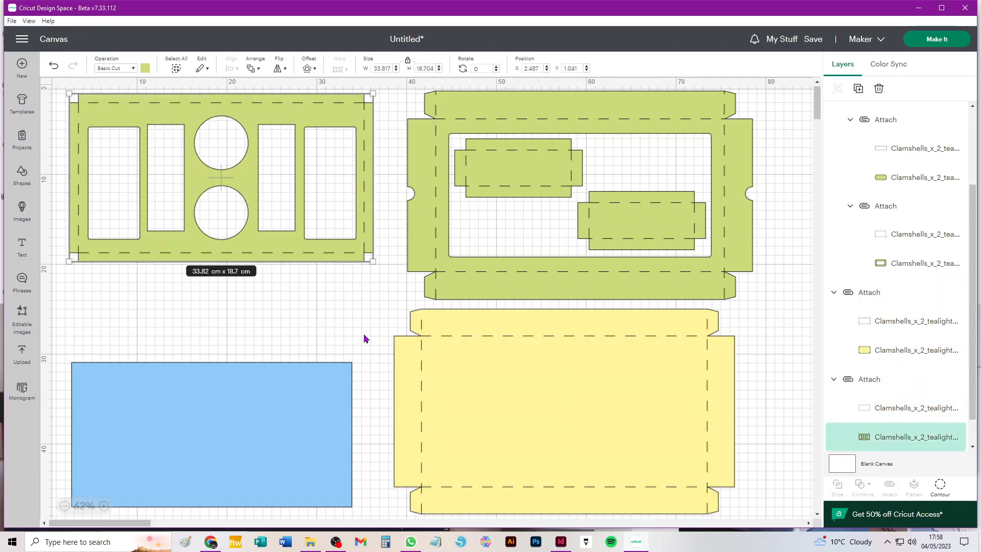
click(145, 68)
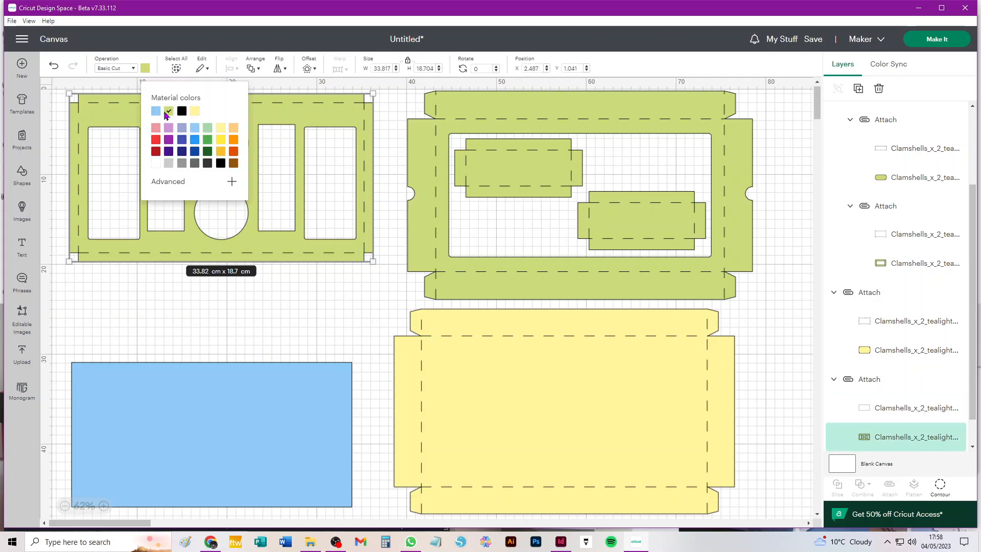
click(195, 111)
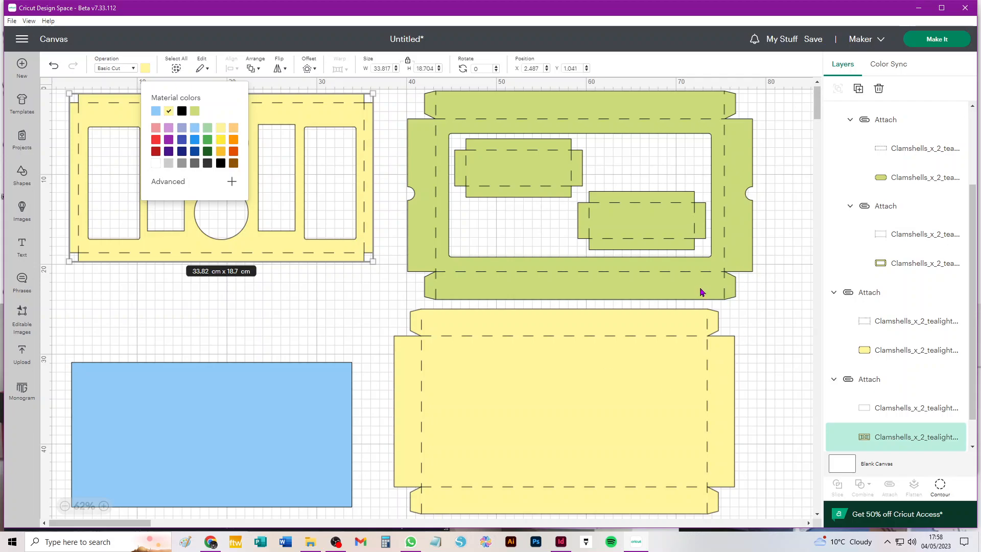
click(771, 138)
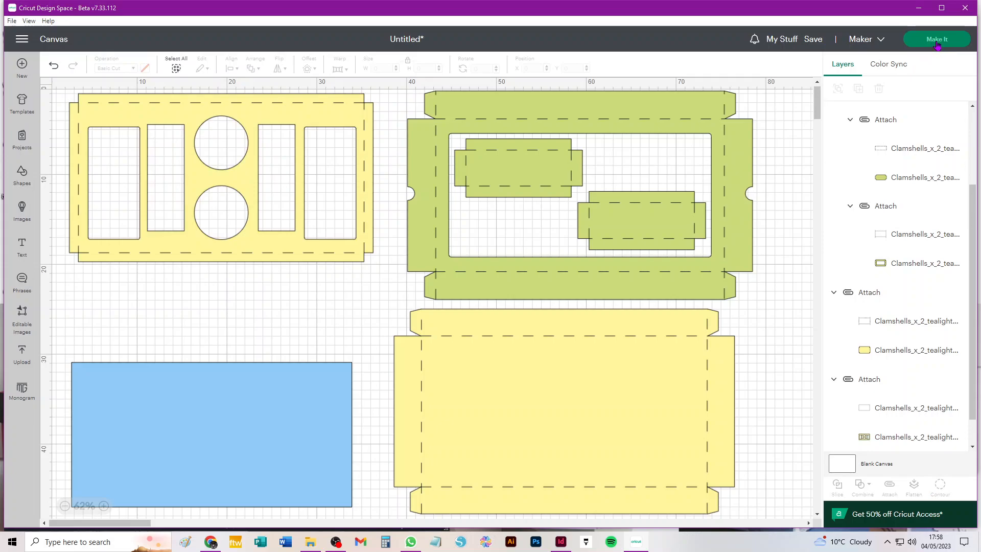
Go to Make It and set mat 1's material size to 29.7 x 42.0 cm (A3)
click(934, 41)
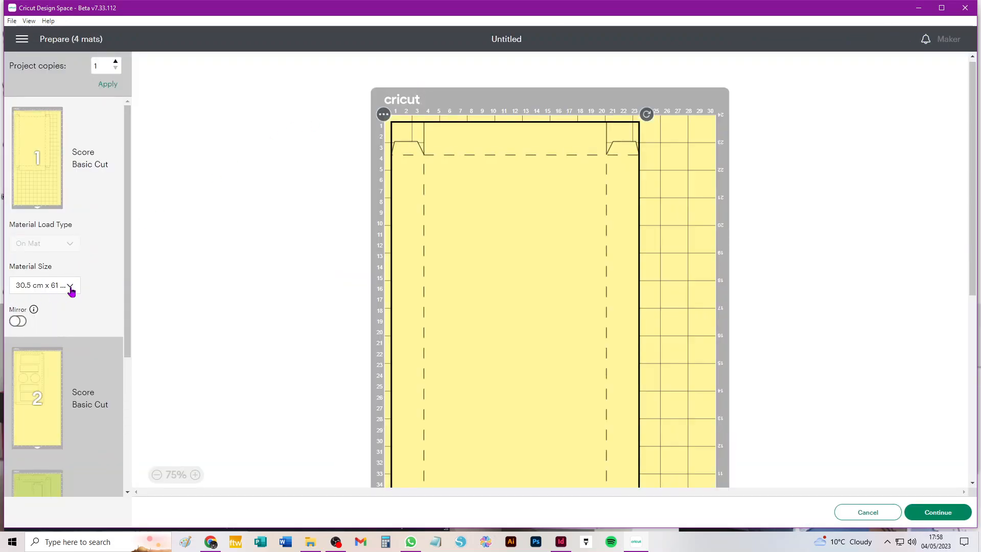
click(65, 288)
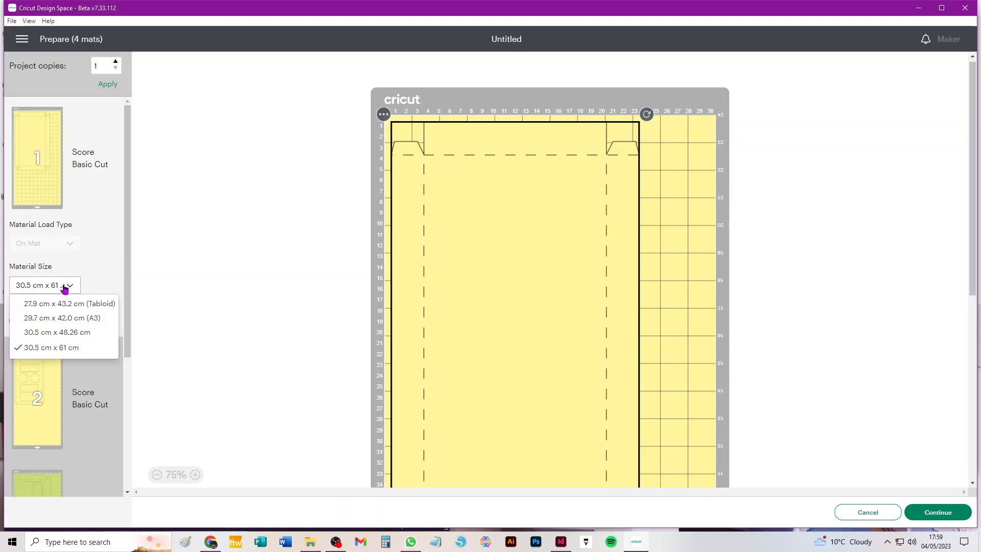
click(84, 319)
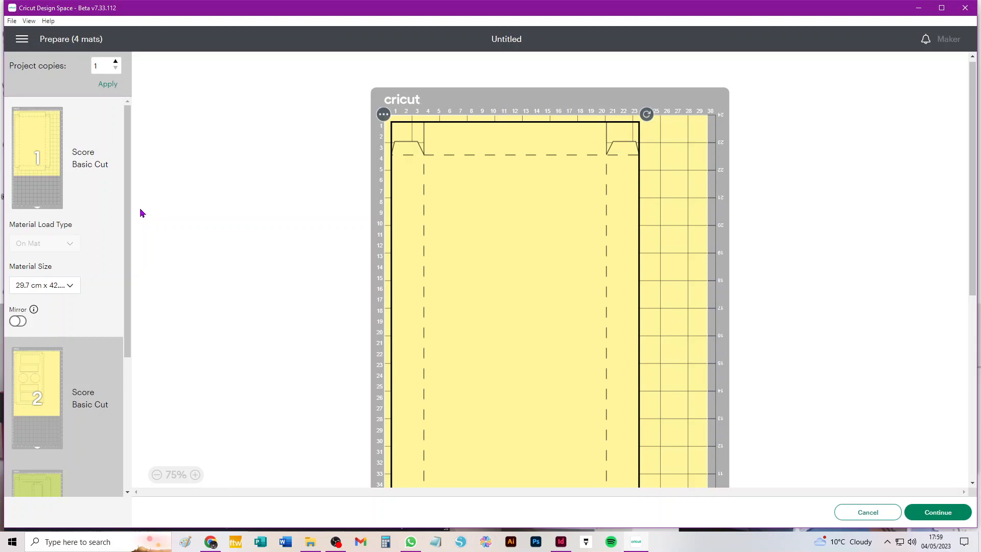
Set mat 3 to A3 as well, leave mat 4's size unchanged, and return to mat 1
scroll(60, 248, down, 4)
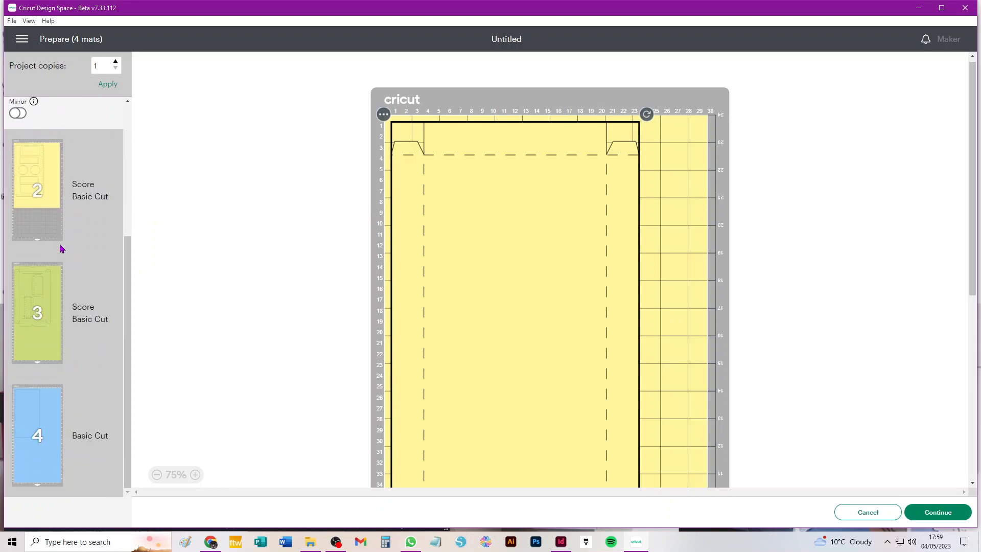
click(44, 284)
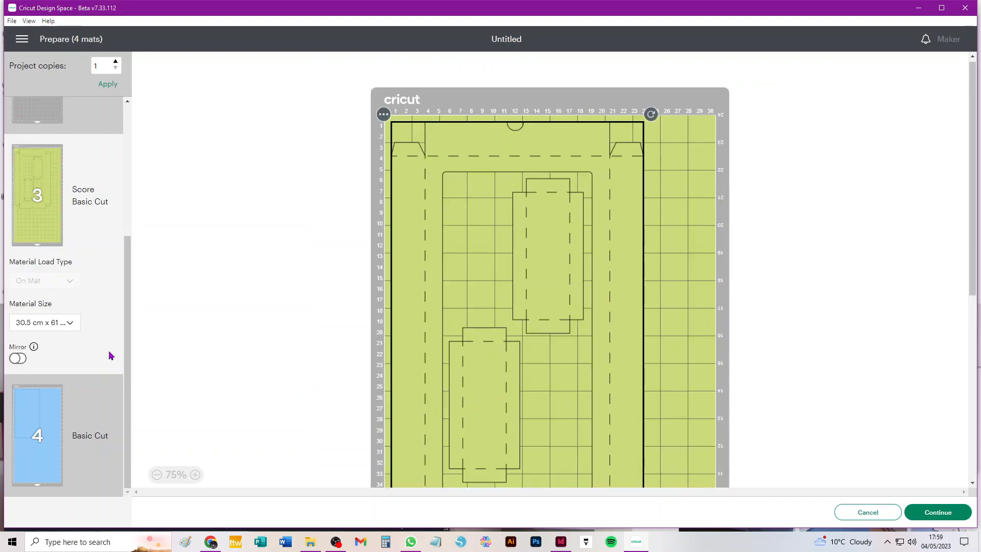
click(46, 327)
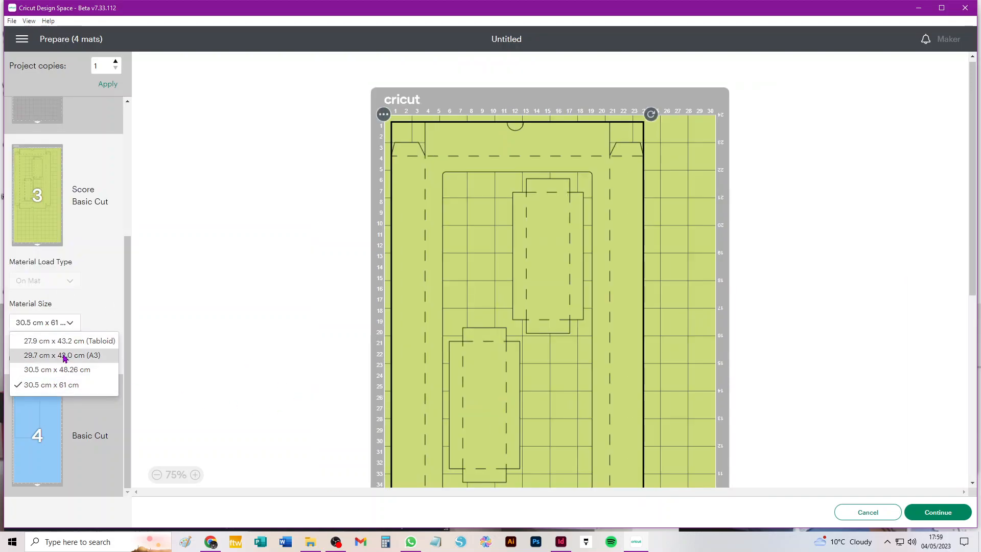
click(66, 356)
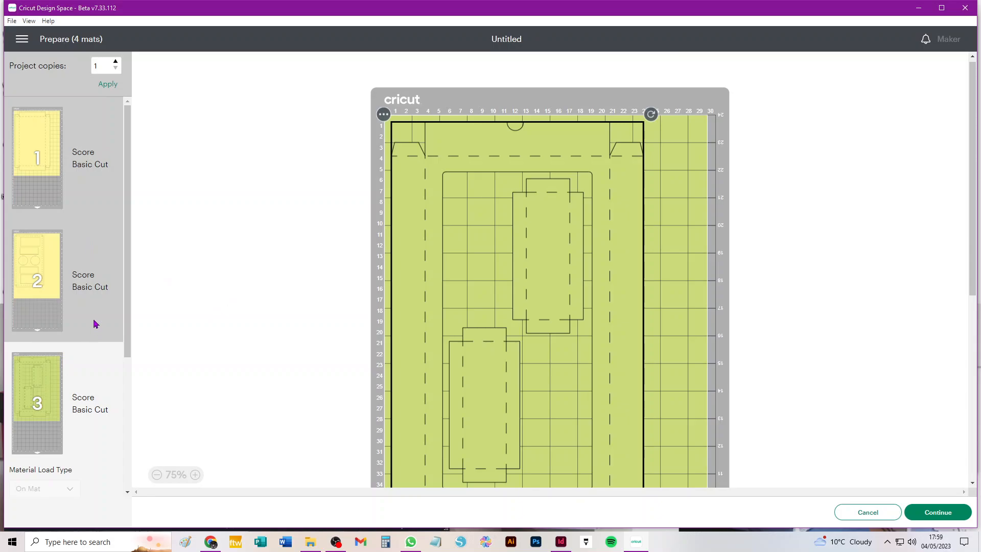
scroll(95, 324, down, 4)
click(50, 409)
click(63, 446)
click(71, 494)
scroll(61, 233, up, 4)
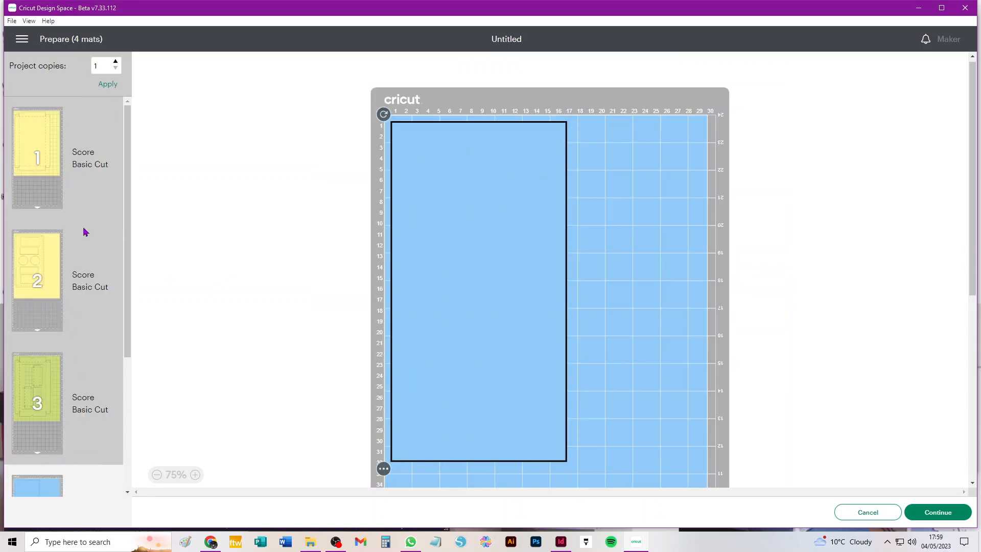
click(82, 162)
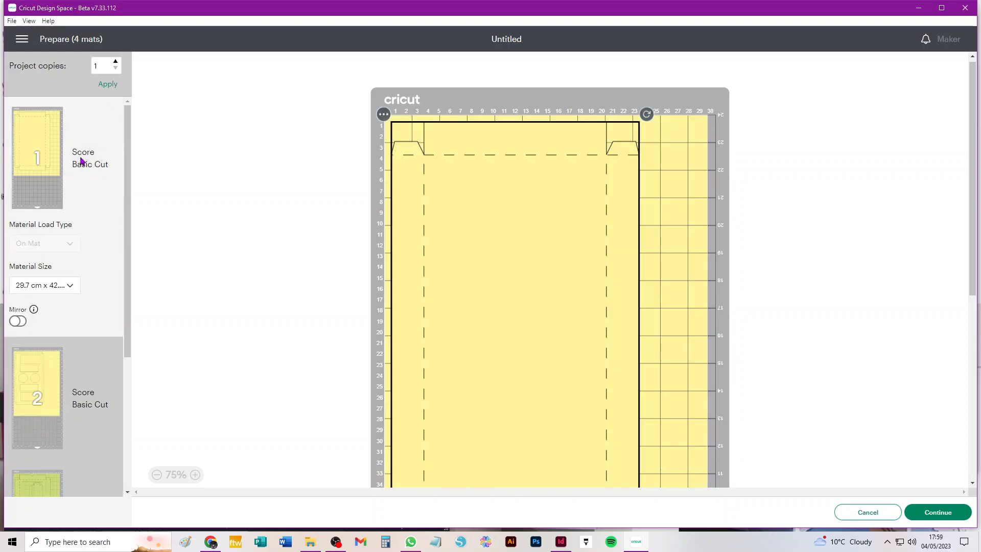
Zoom out to view the whole mat and review the layouts on mats 2 and 3
click(157, 475)
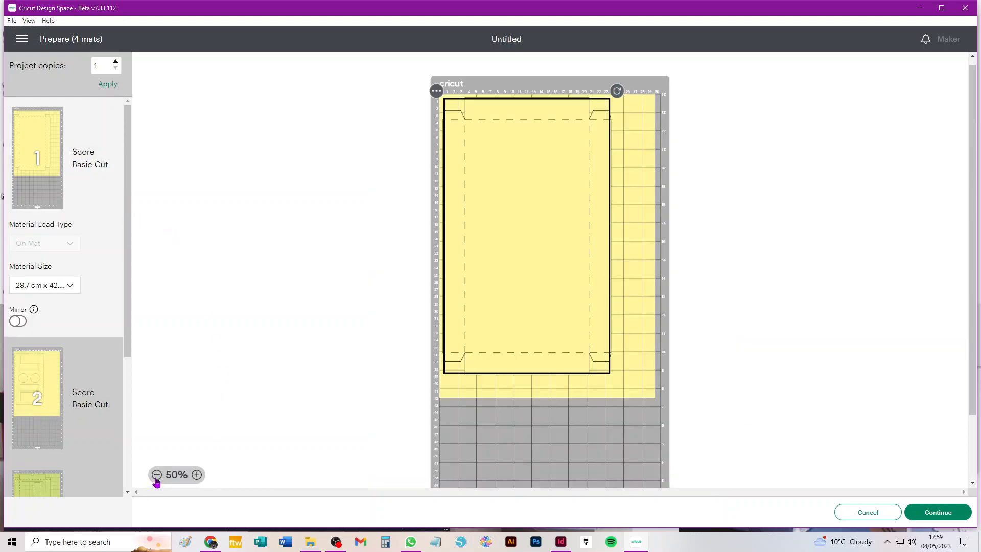
click(52, 388)
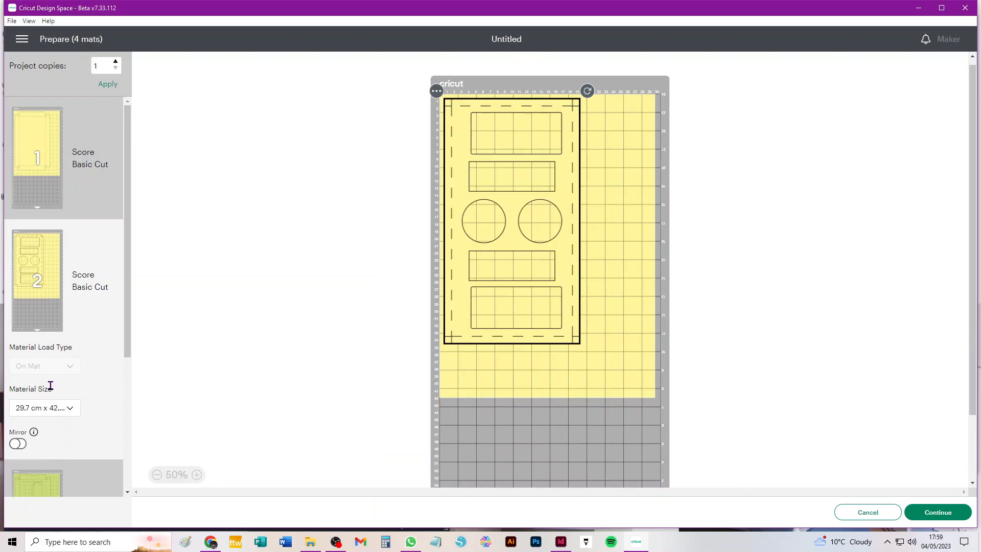
scroll(48, 390, down, 4)
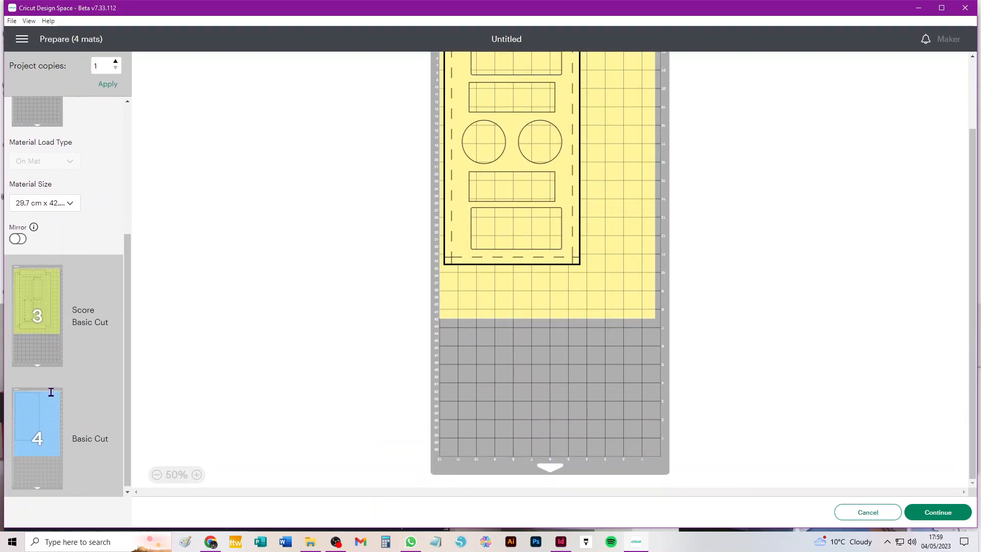
click(55, 301)
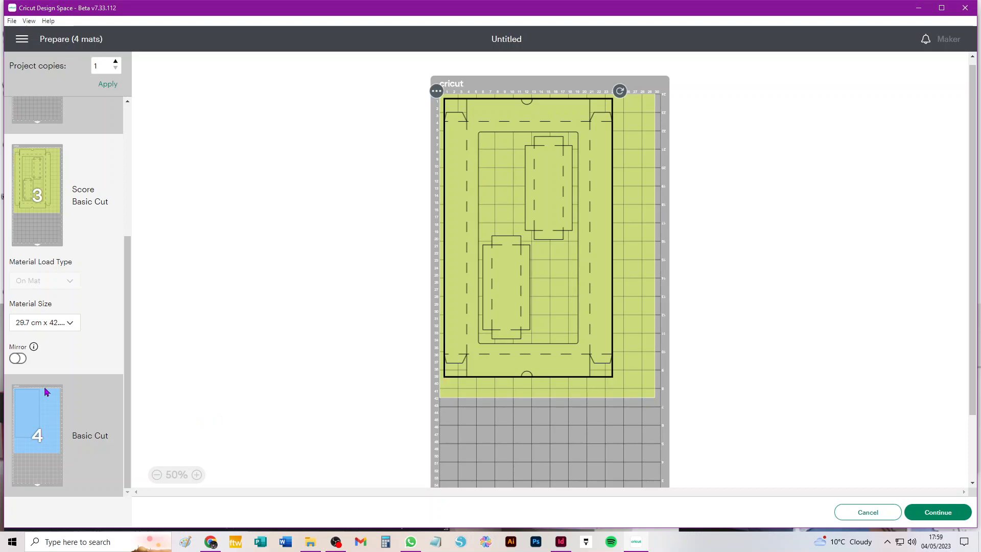
On A3 mat 4, nudge the blue rectangle slightly, then cancel back to the design canvas
click(44, 409)
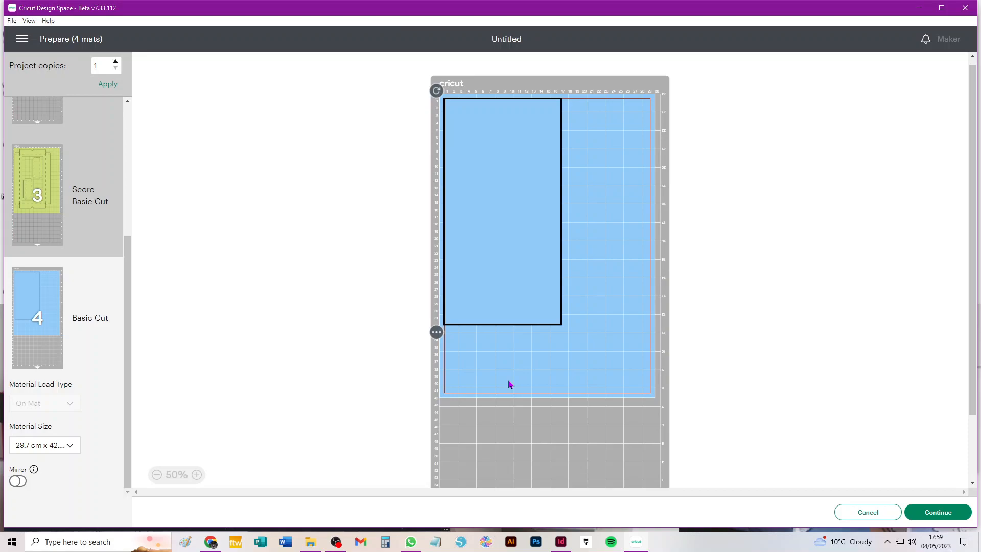
mouse_move(501, 206)
mouse_down()
mouse_move(519, 212)
mouse_move(499, 207)
mouse_up()
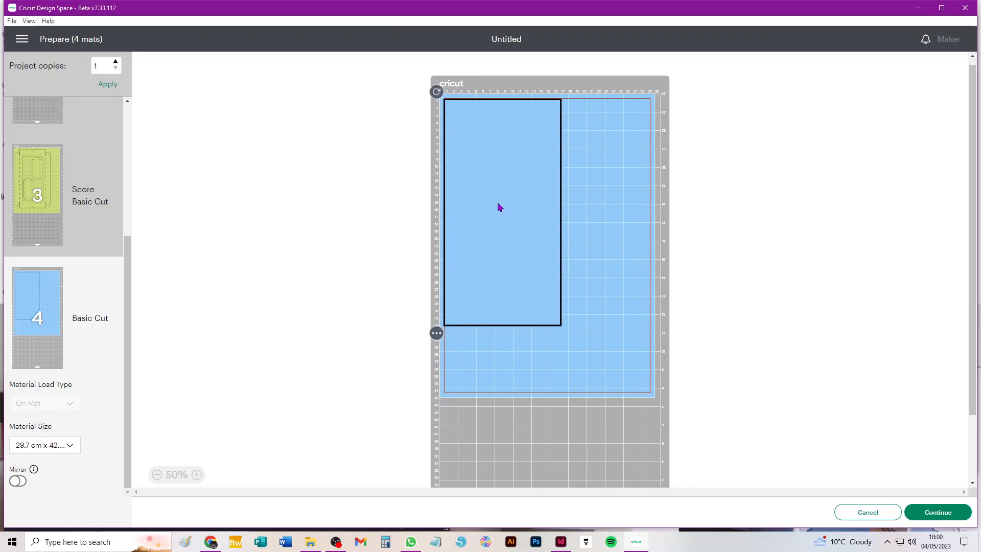
click(863, 514)
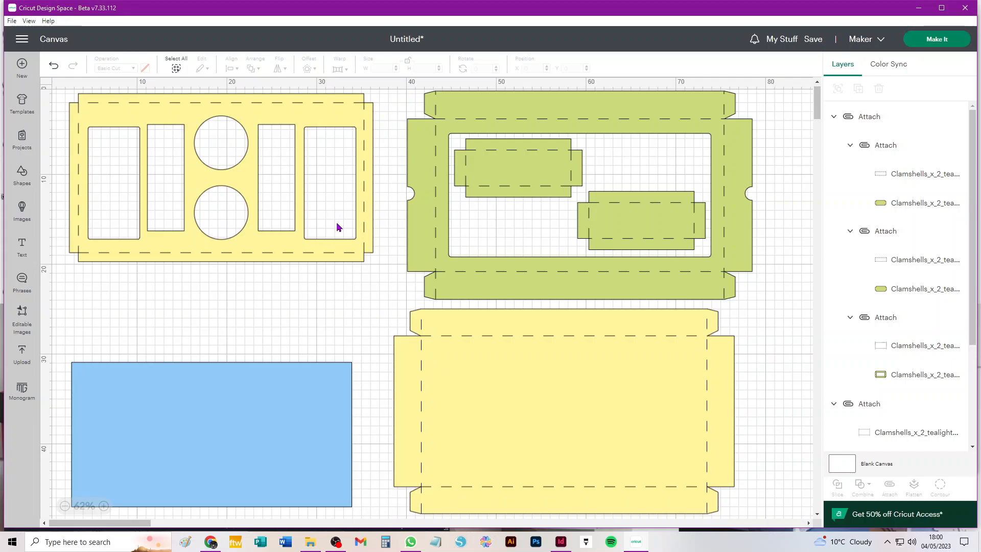
click(336, 542)
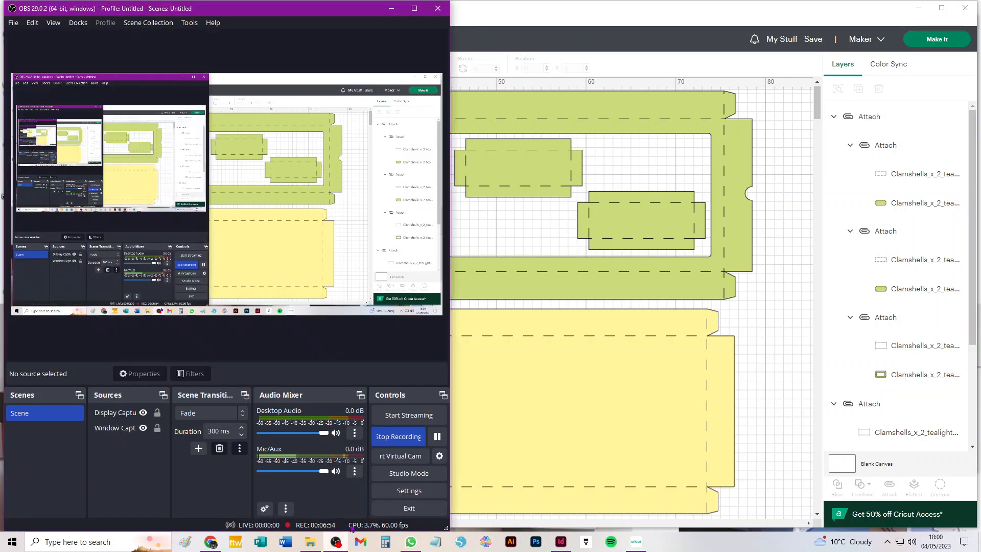